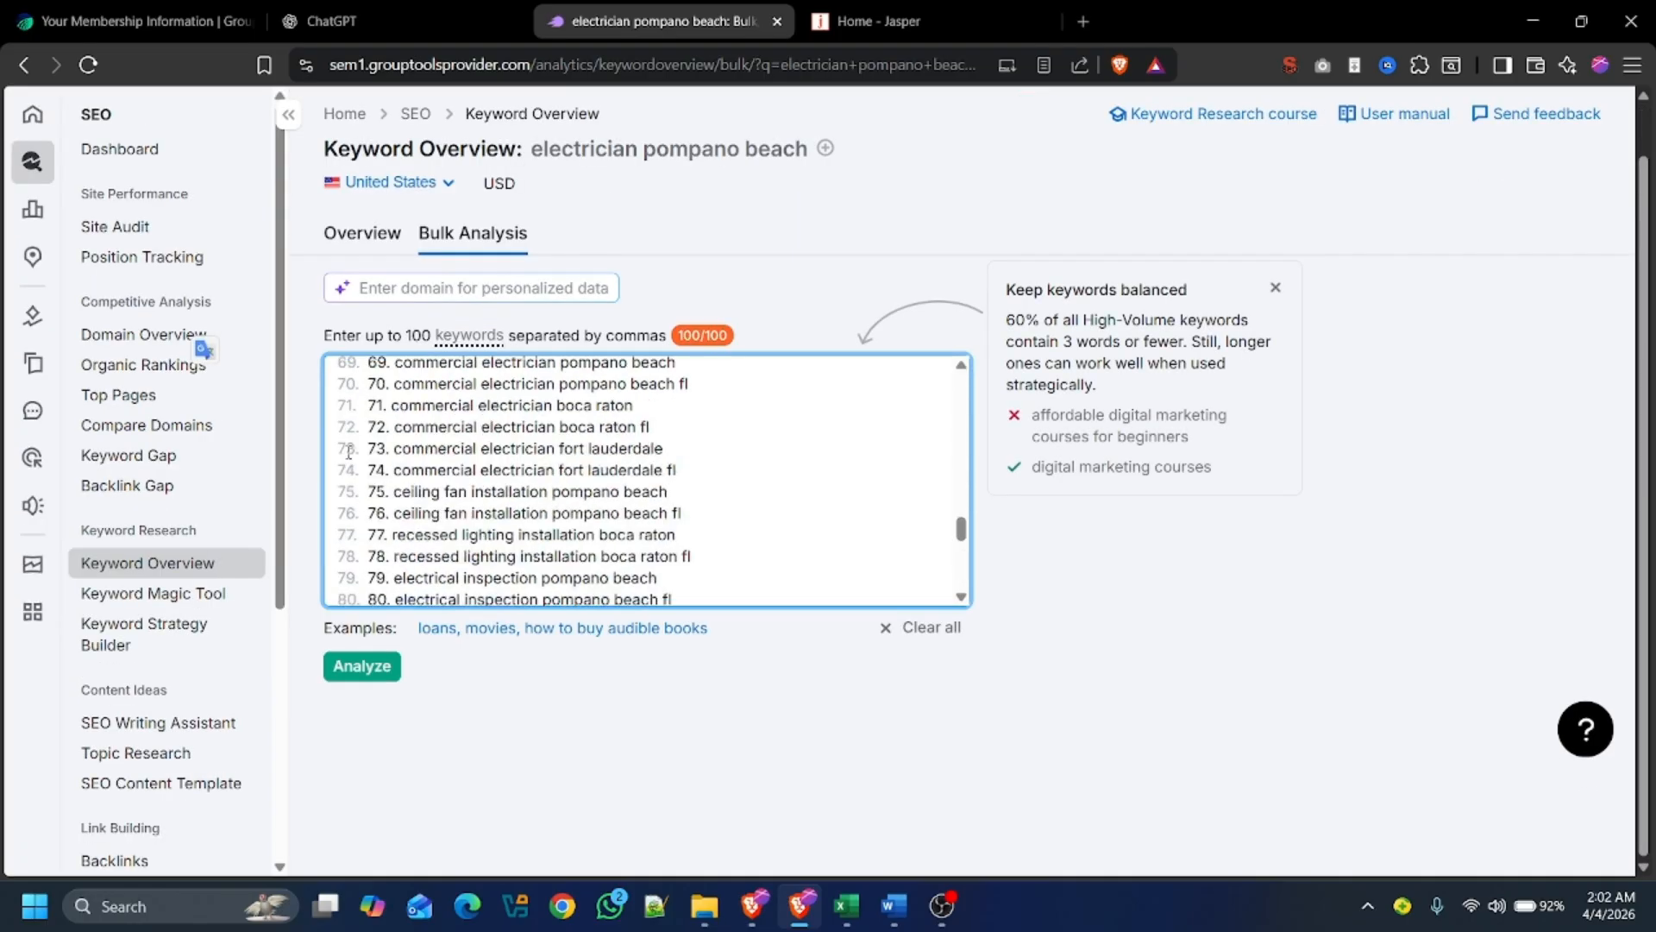
{"action": "double_click", "coordinate": [372, 451]}
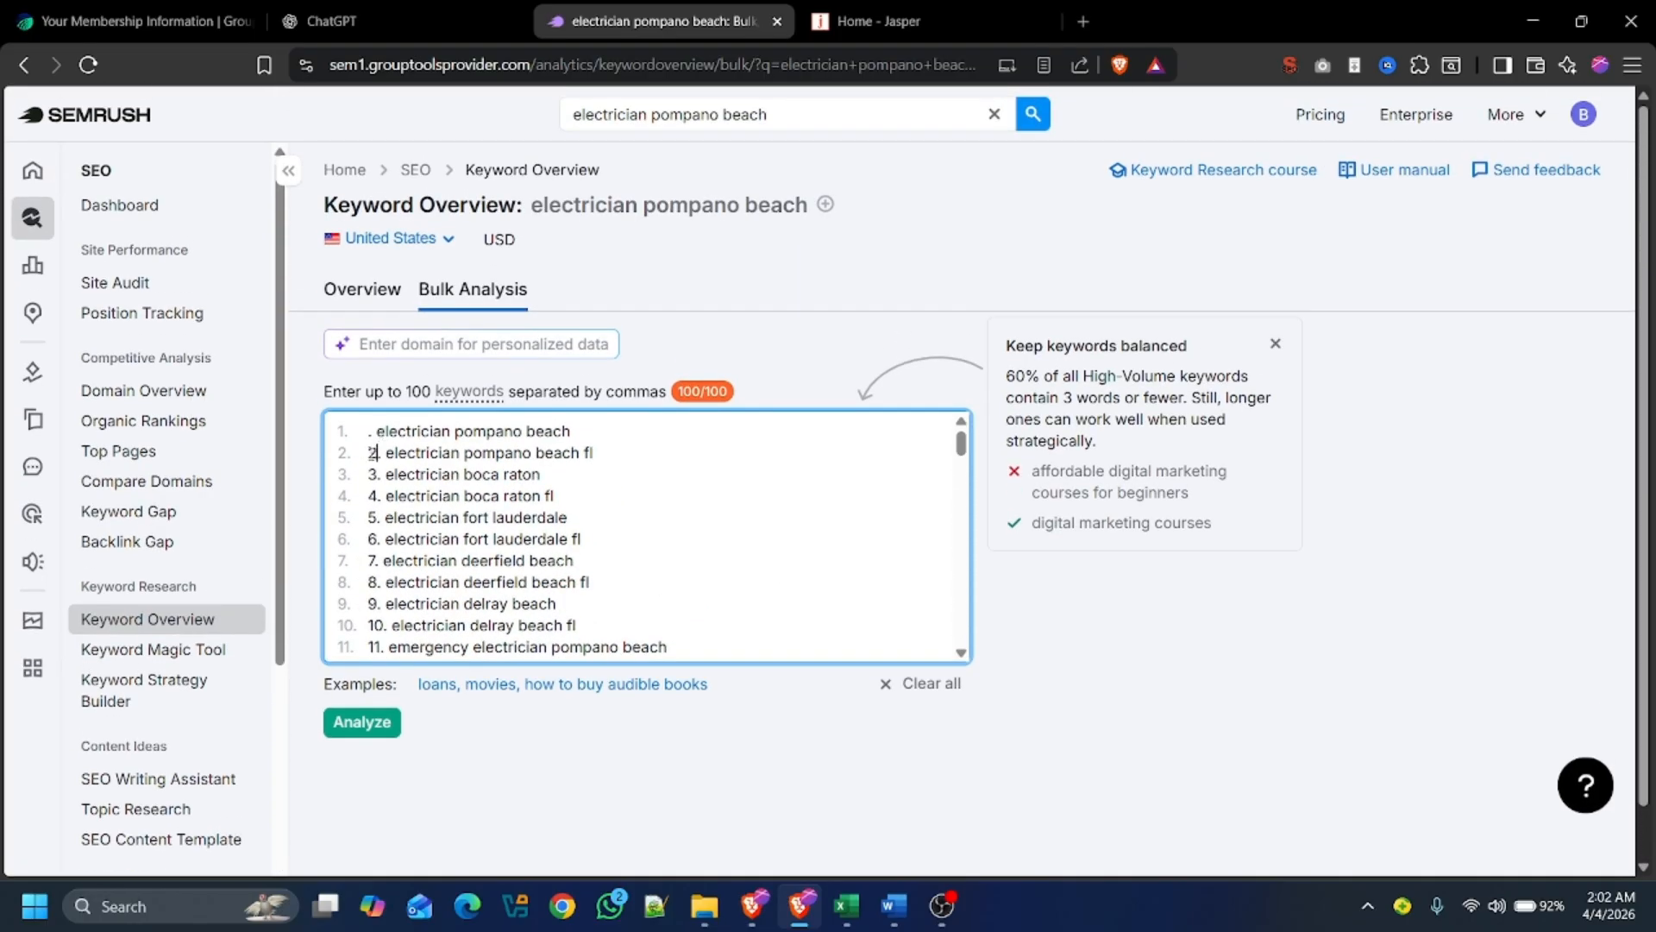
{"action": "left_click_drag", "start_coordinate": [378, 474], "coordinate": [356, 473]}
{"action": "left_click", "coordinate": [378, 516]}
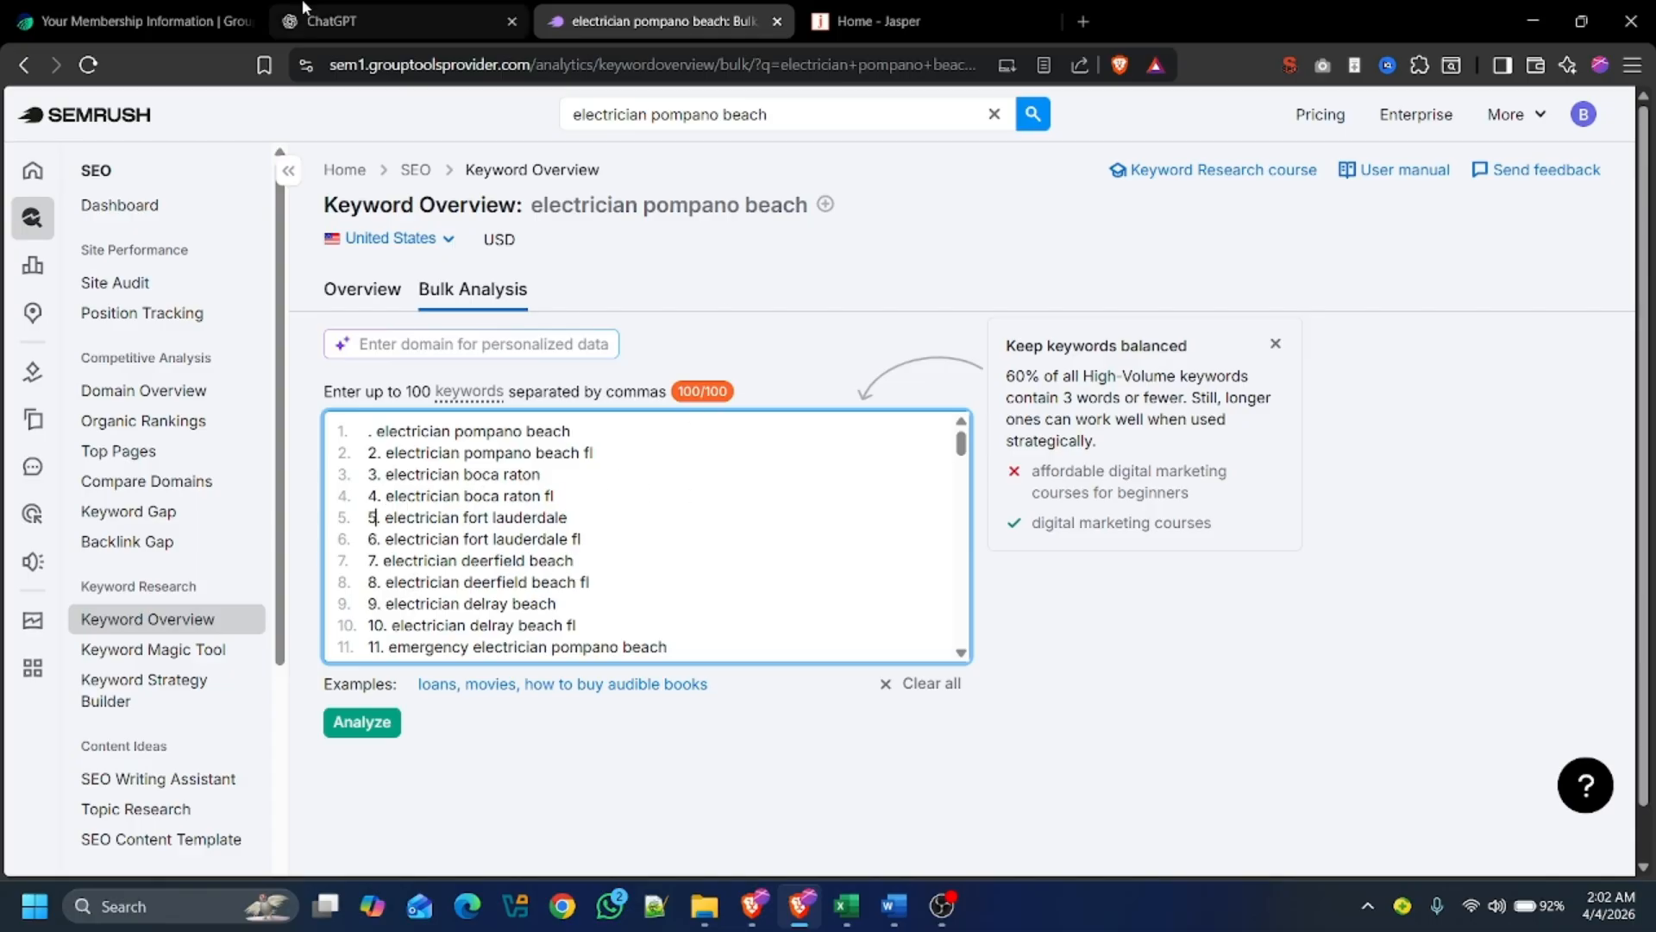
Step: Switch to ChatGPT, paste the 100 numbered keywords and submit them with the instruction "remove the number"
{"action": "left_click", "coordinate": [397, 20]}
{"action": "key", "text": "ctrl+v"}
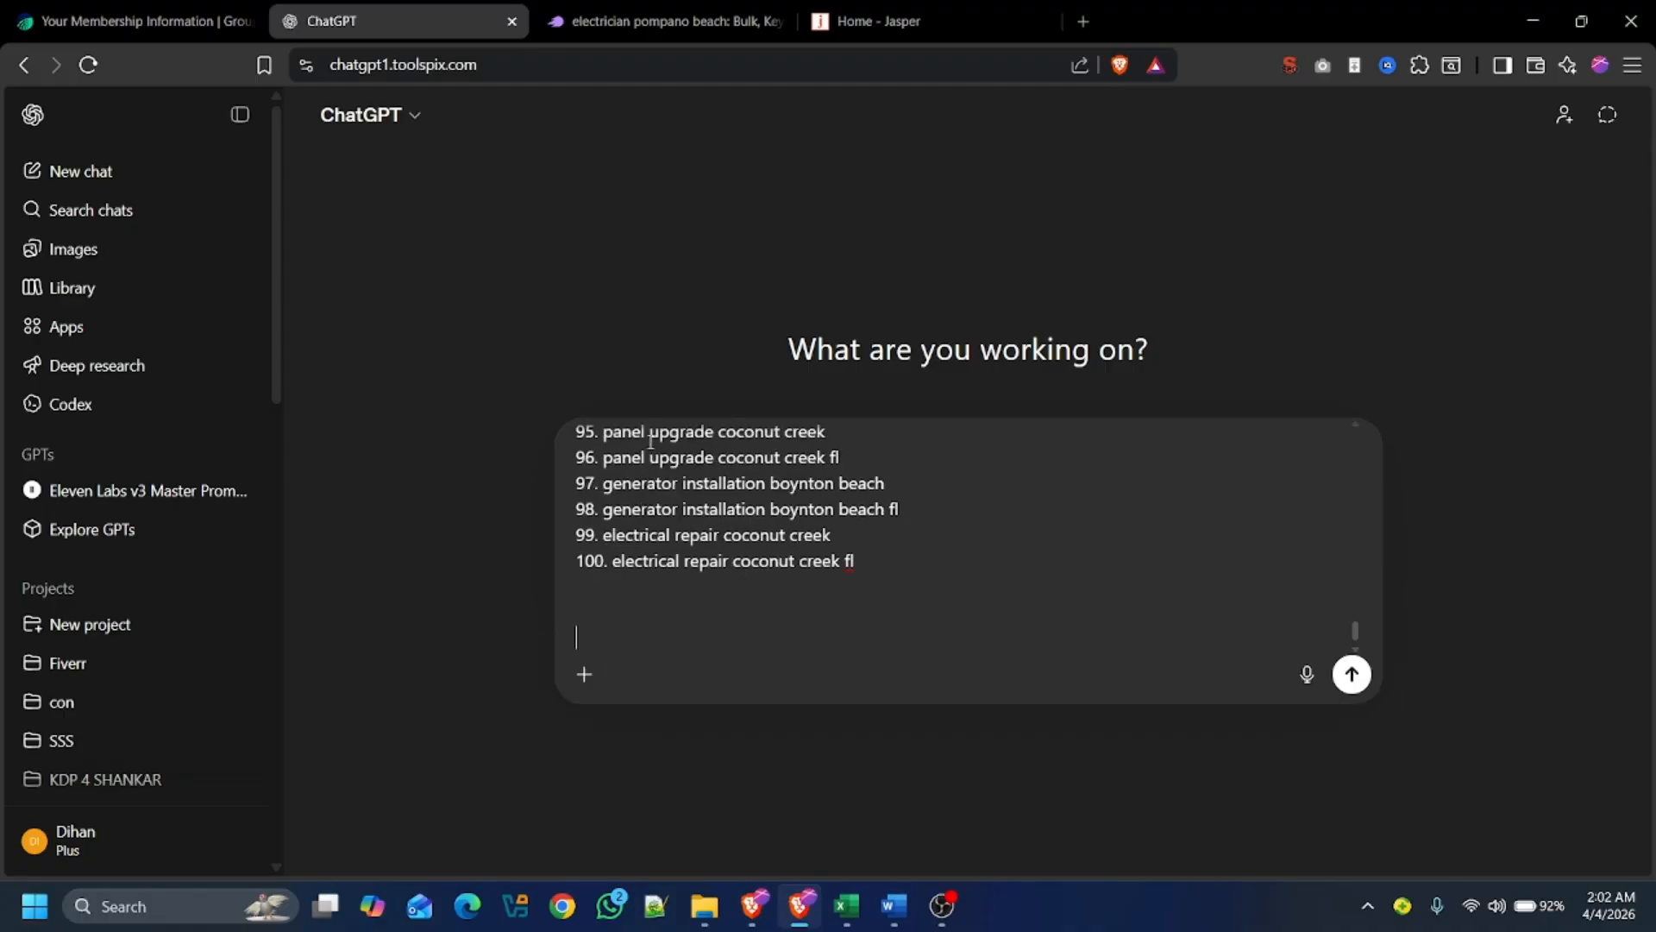
{"action": "type", "text": "remove the nm"}
{"action": "type", "text": "umnb"}
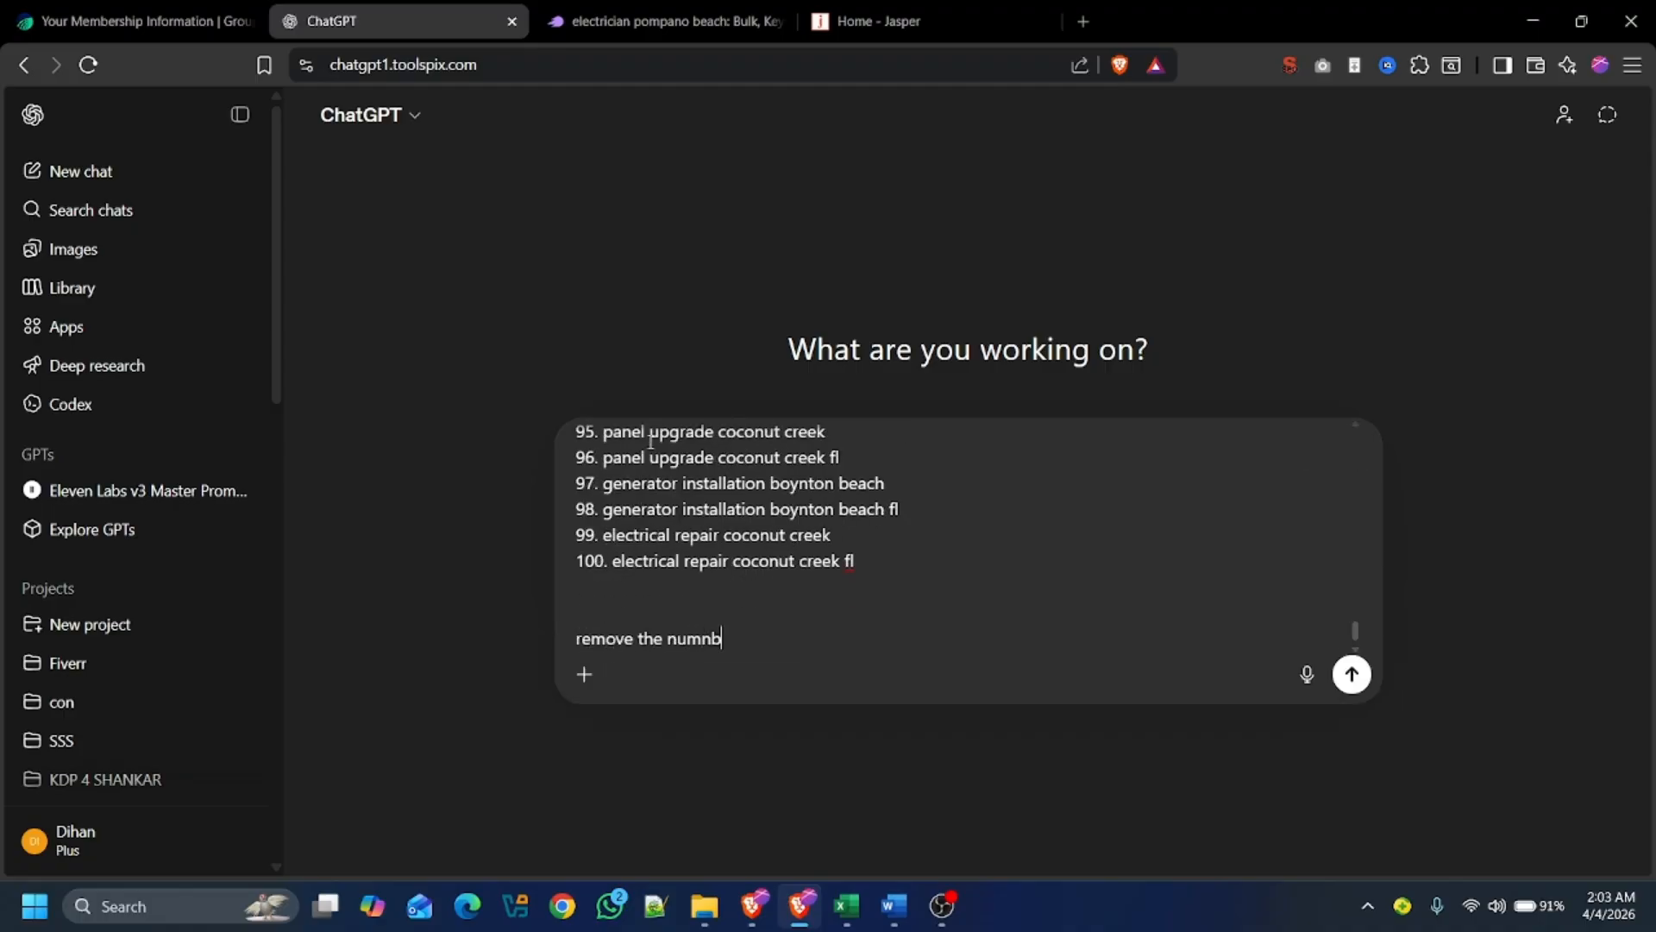
{"action": "key", "text": "BackSpace"}
{"action": "type", "text": "ber"}
{"action": "key", "text": "Return"}
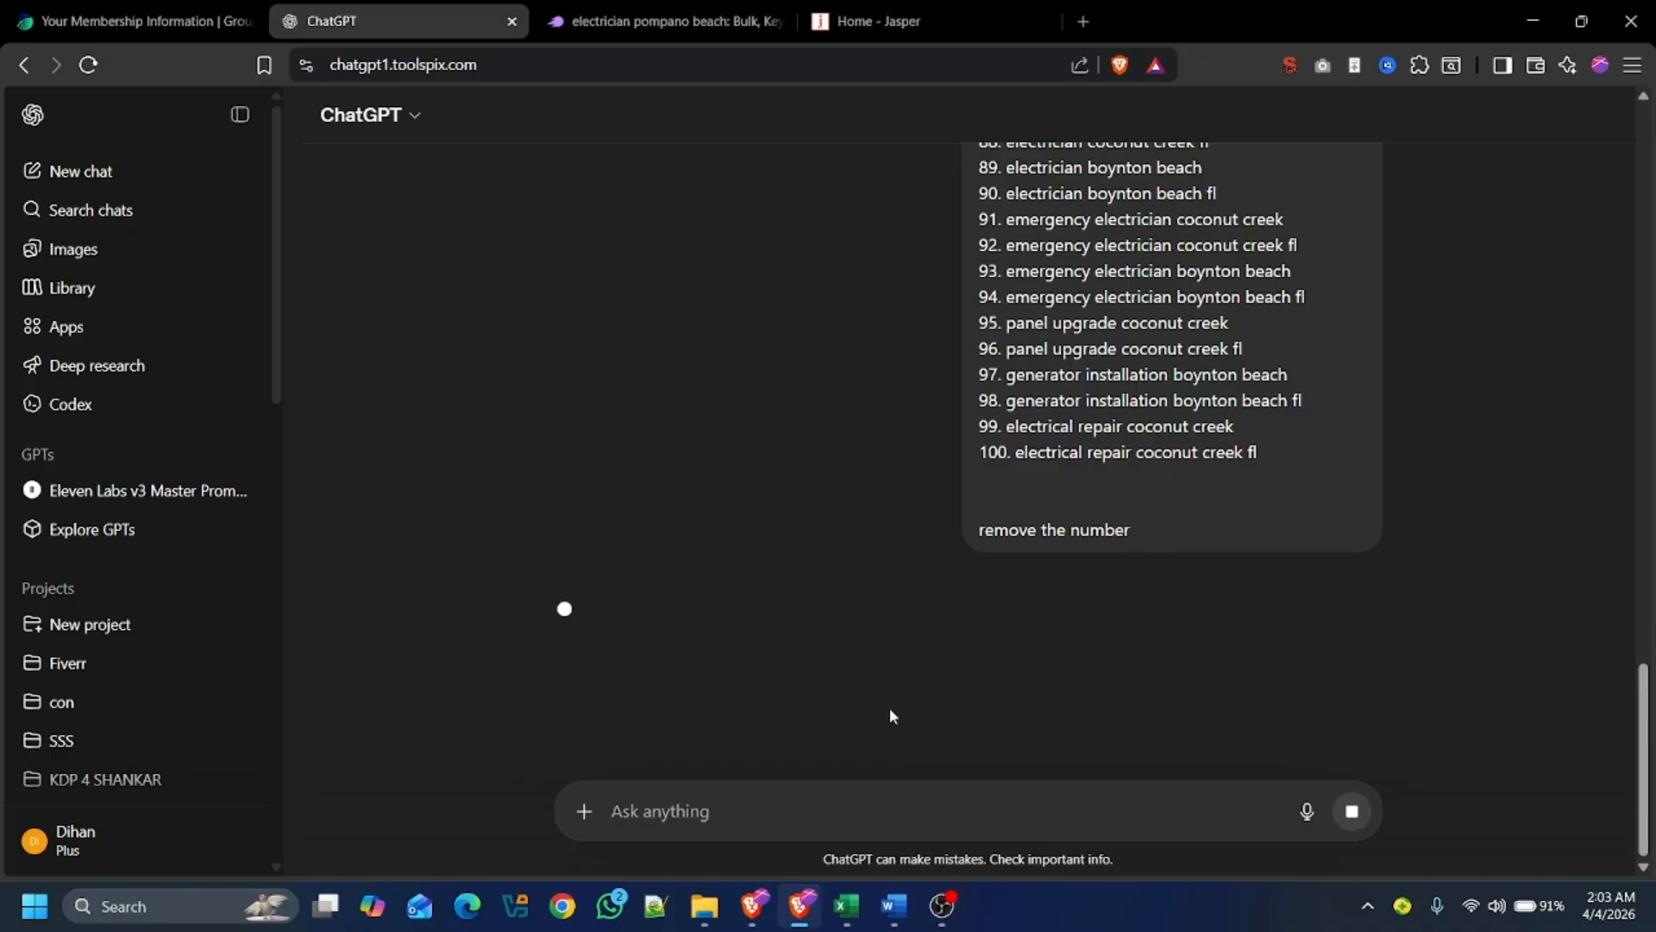
{"action": "left_click", "coordinate": [942, 906]}
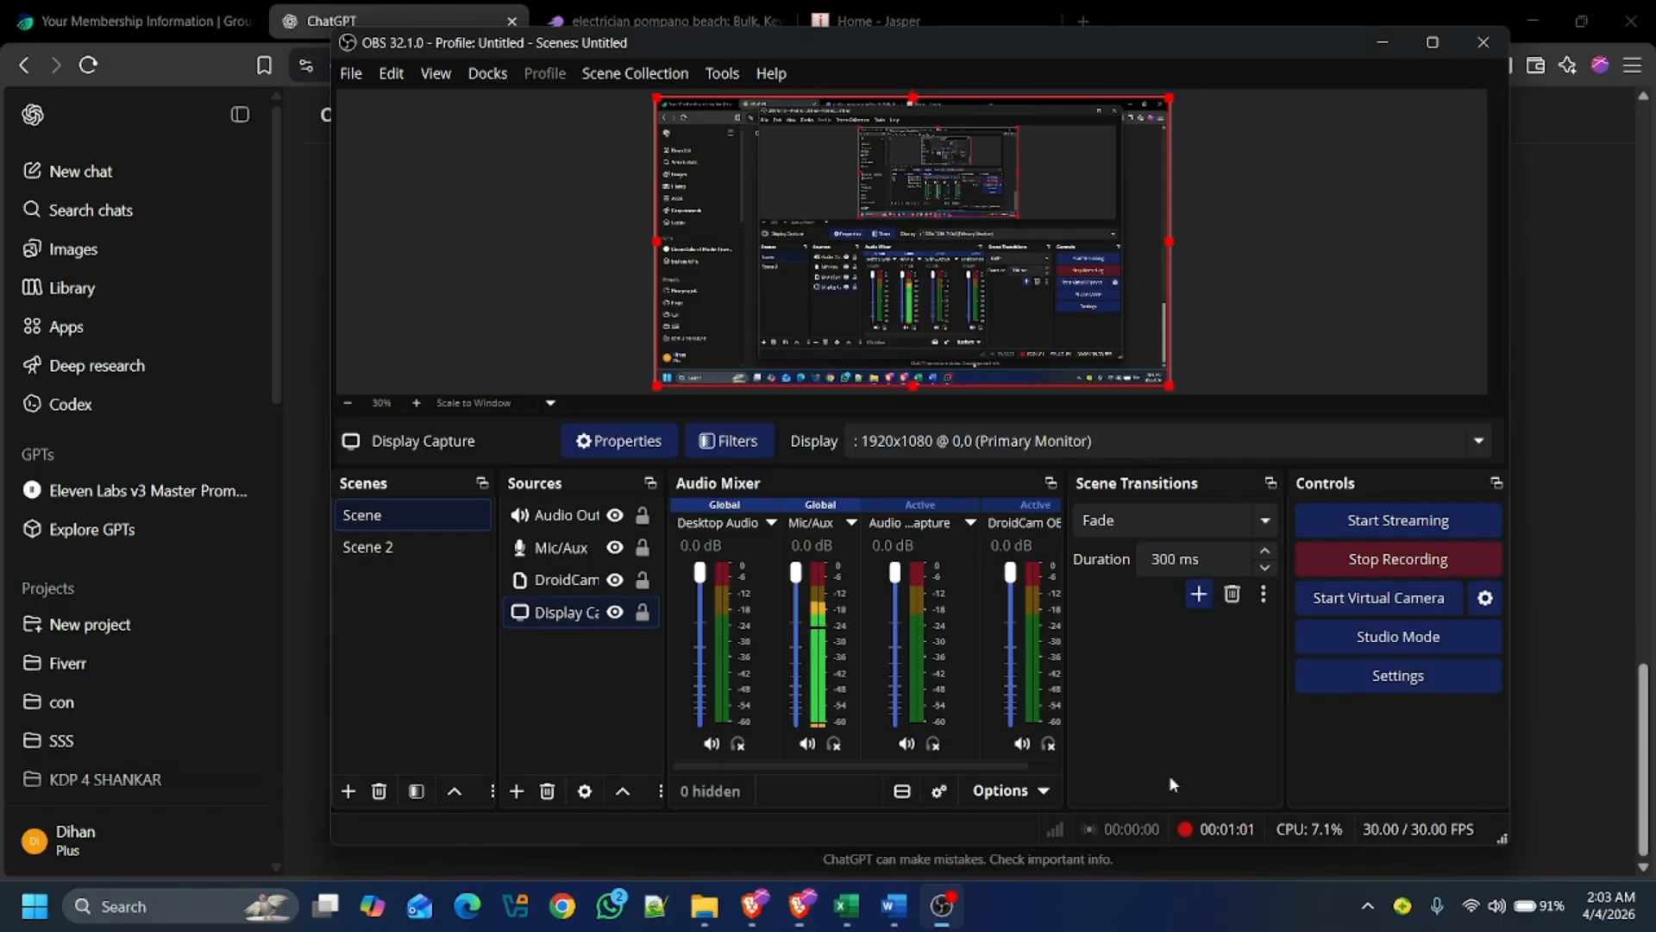
{"action": "left_click", "coordinate": [1378, 563]}
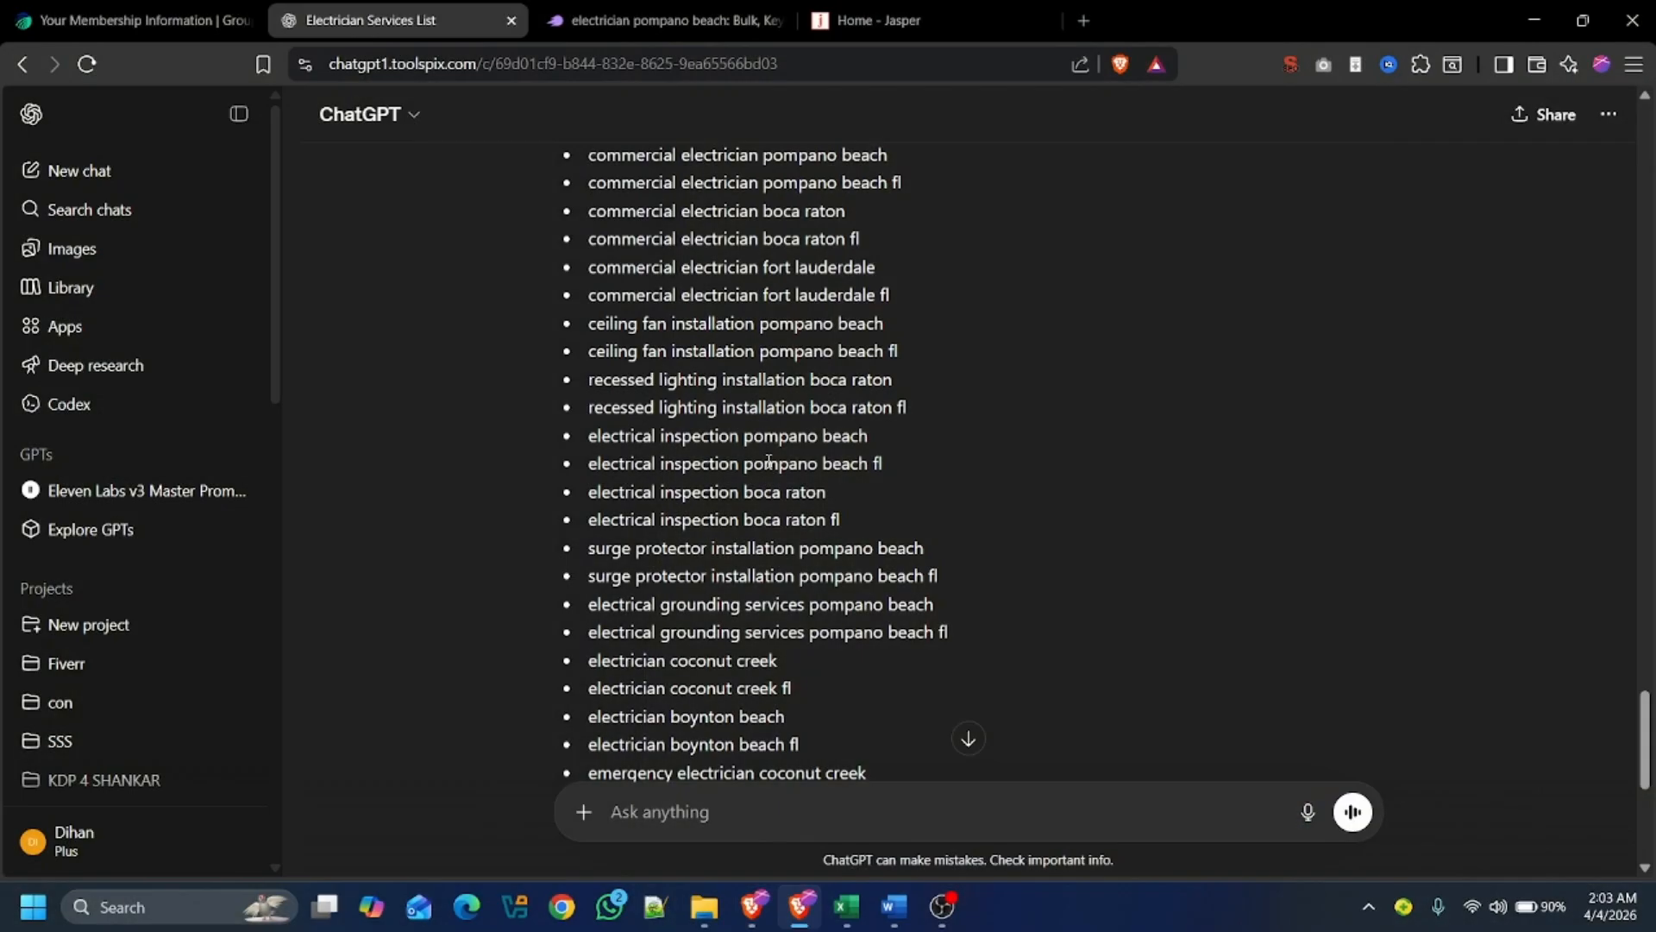
Step: Copy the entire unnumbered keyword list from ChatGPT's reply, starting at "electrician pompano beach"
{"action": "scroll", "coordinate": [768, 462], "scroll_direction": "up", "scroll_amount": 20}
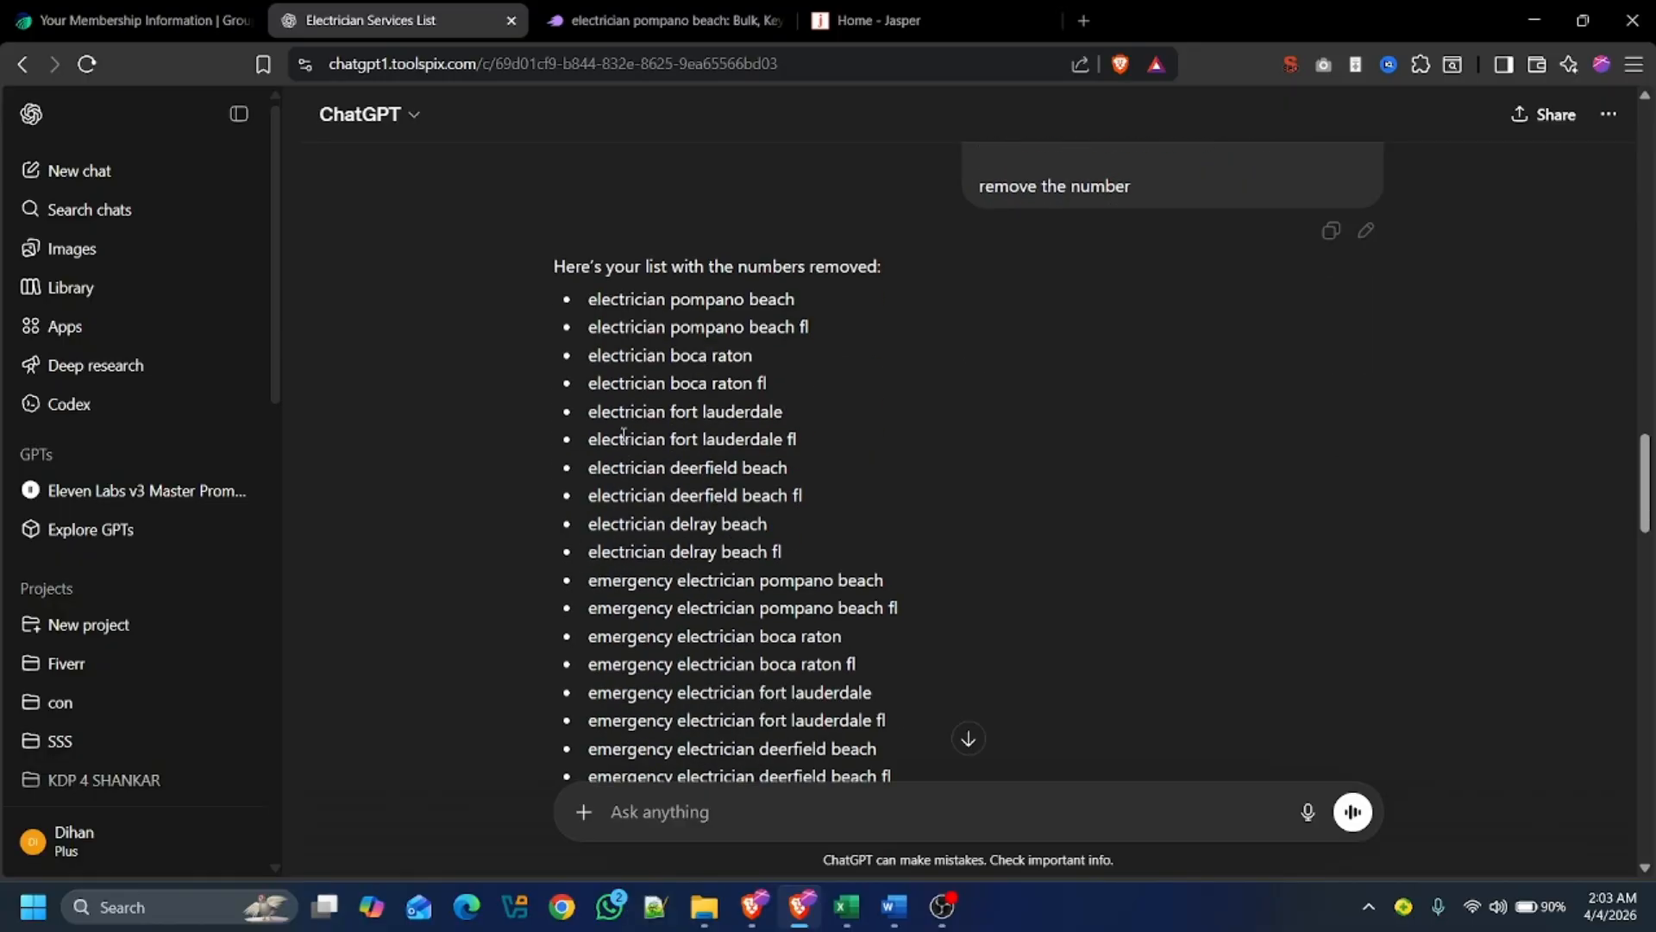
{"action": "left_click_drag", "start_coordinate": [590, 293], "coordinate": [862, 475]}
{"action": "scroll", "coordinate": [680, 357], "scroll_direction": "down", "scroll_amount": 20}
Step: Switch to Semrush, replace the bulk analysis keywords with the copied list, remove the trailing empty lines and analyze them
{"action": "left_click", "coordinate": [867, 19]}
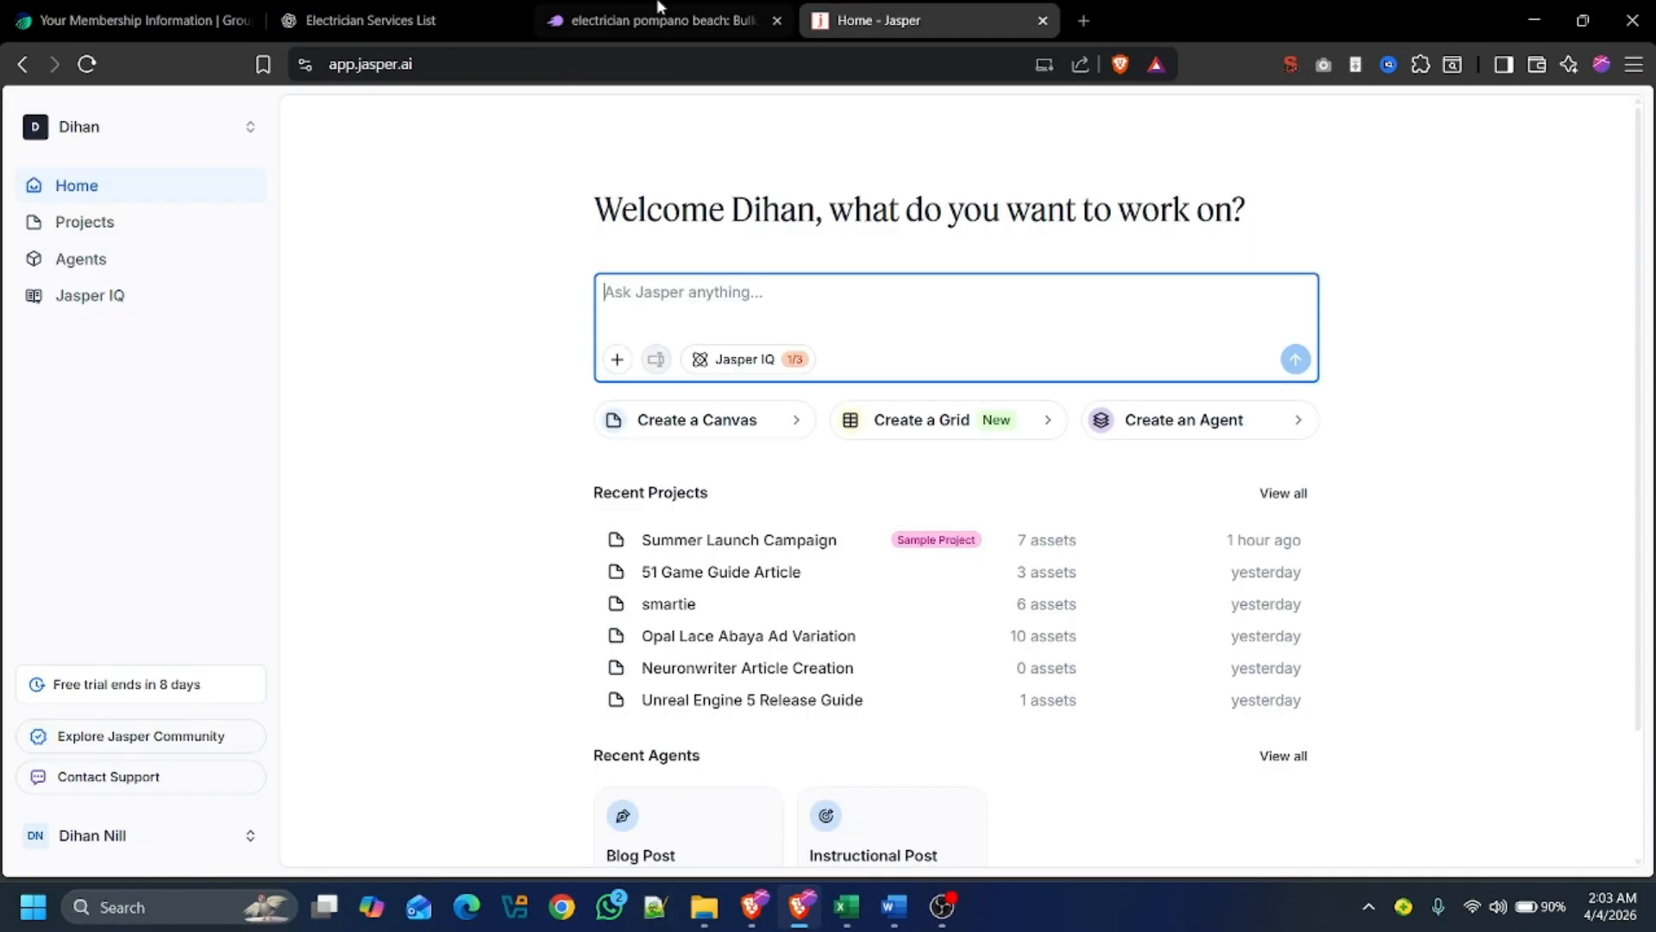
{"action": "left_click", "coordinate": [657, 13]}
{"action": "key", "text": "ctrl+a"}
{"action": "key", "text": "ctrl+v"}
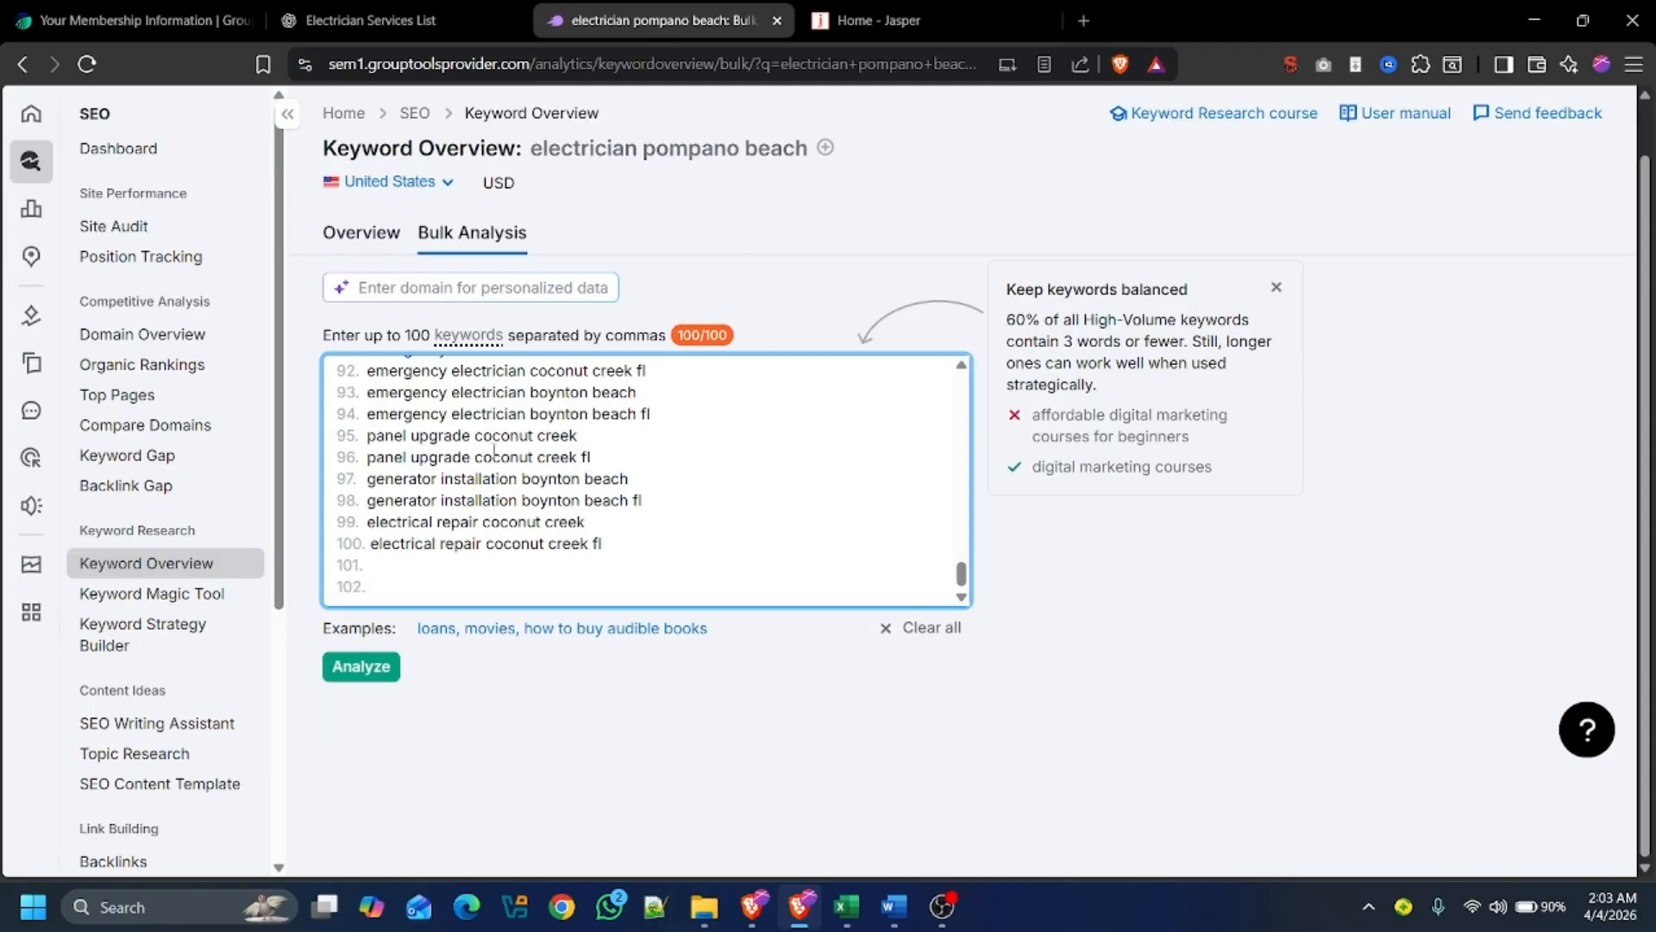
{"action": "key", "text": "BackSpace"}
{"action": "key", "text": "BackSpace"}
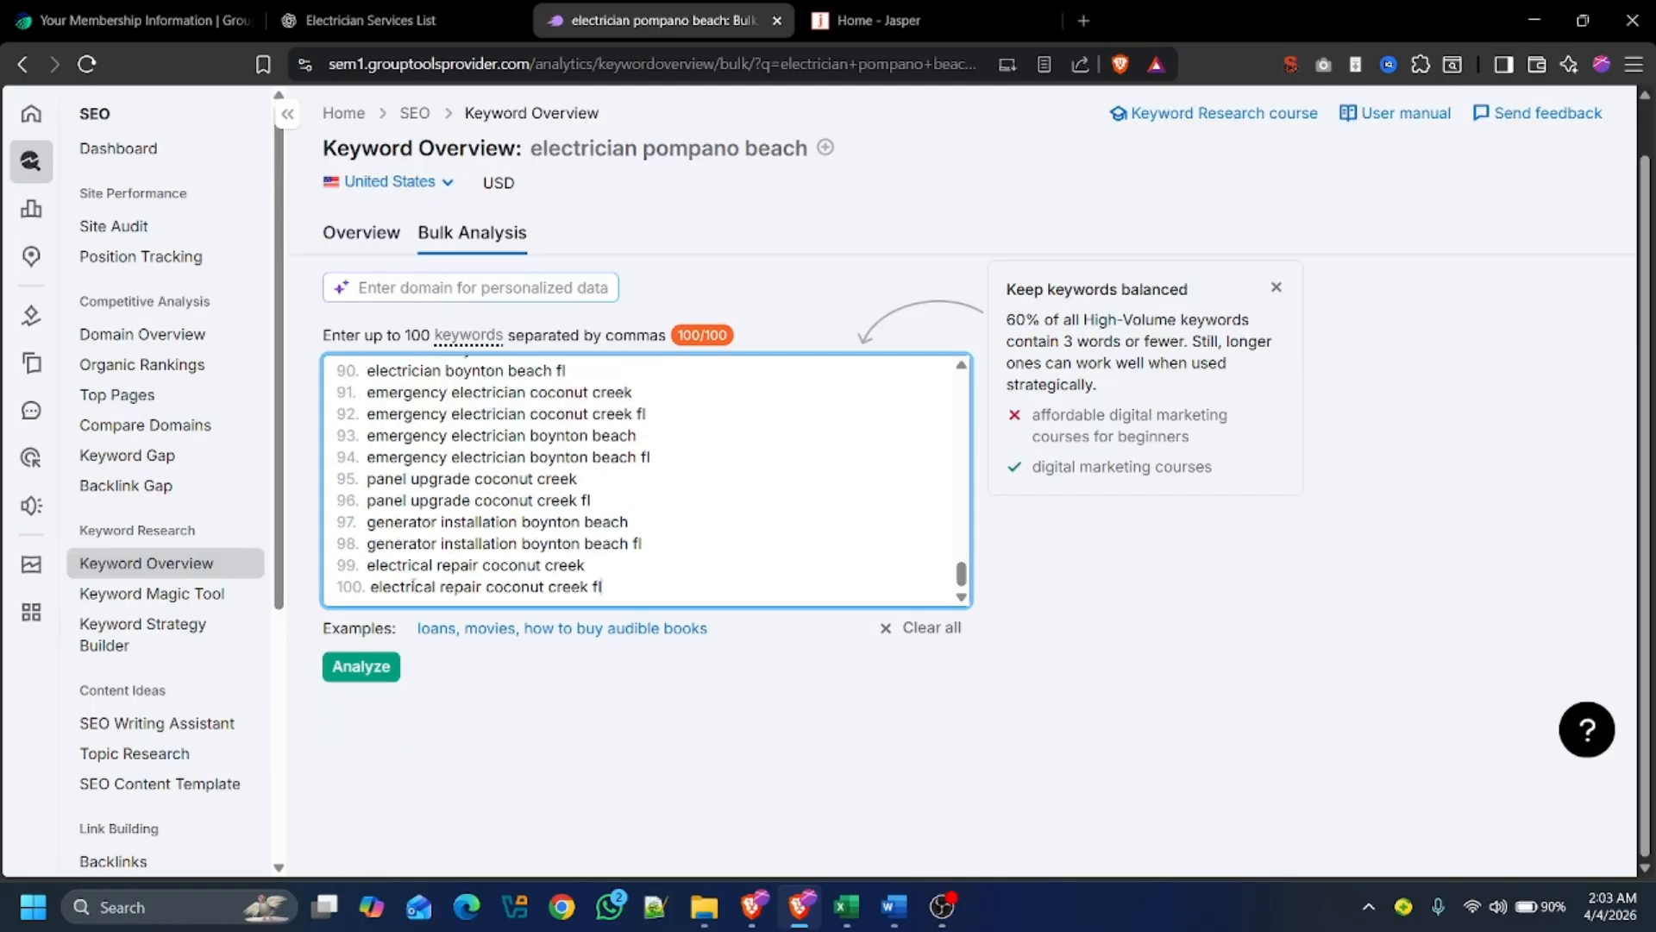
{"action": "scroll", "coordinate": [451, 531], "scroll_direction": "up", "scroll_amount": 20}
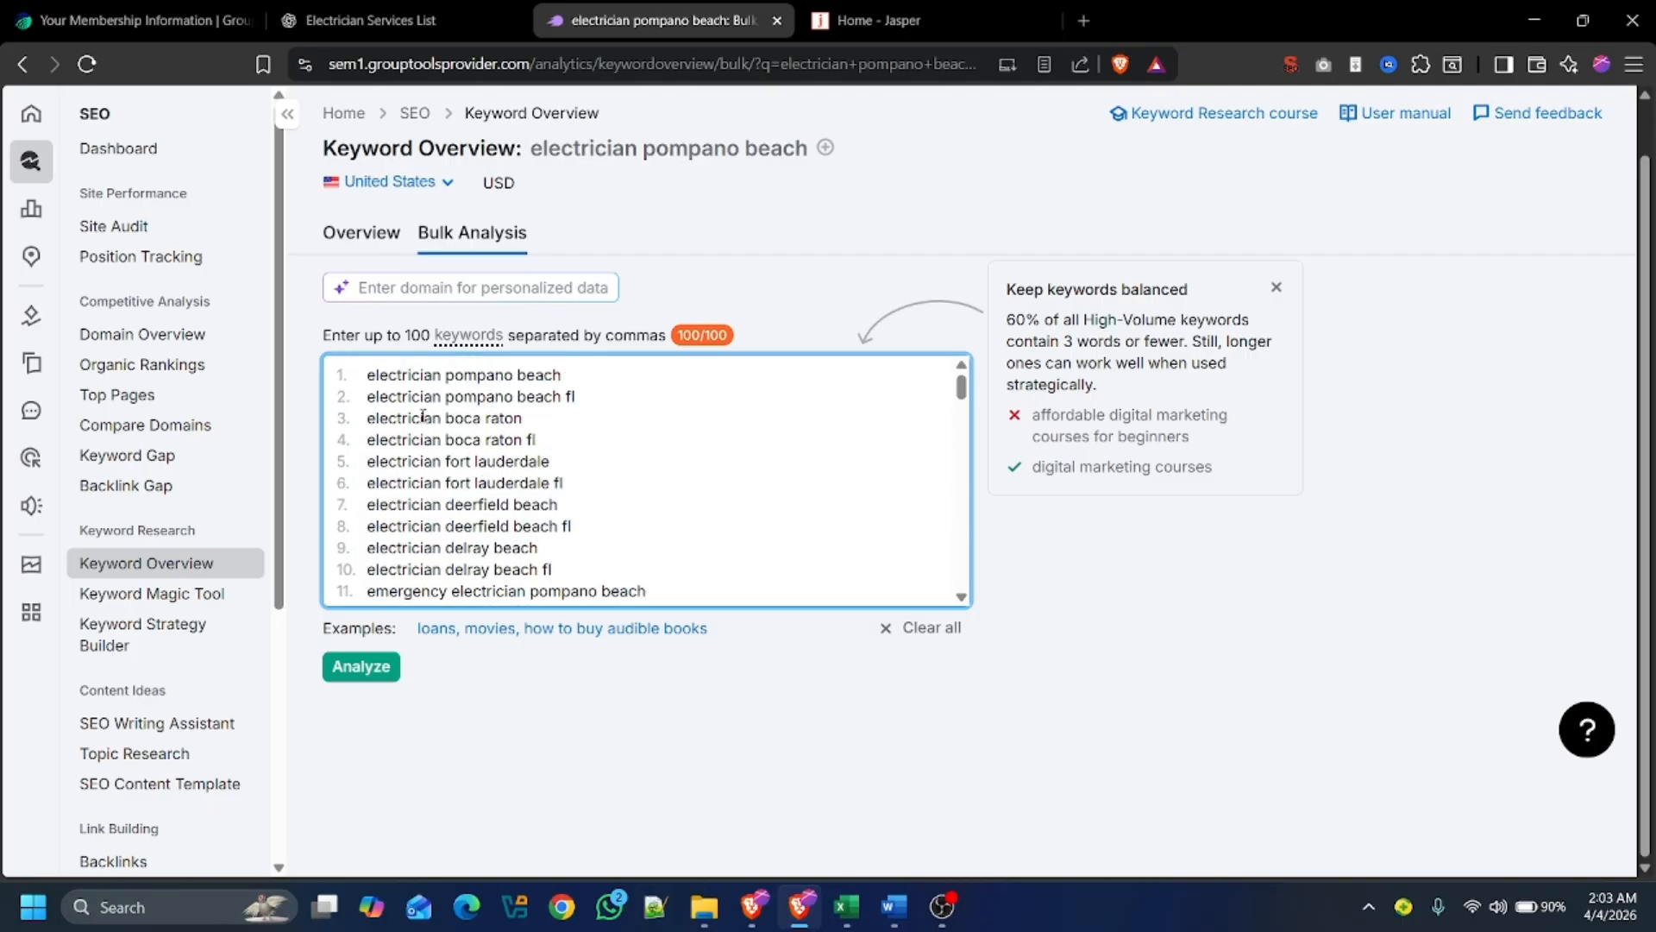
{"action": "left_click", "coordinate": [361, 667]}
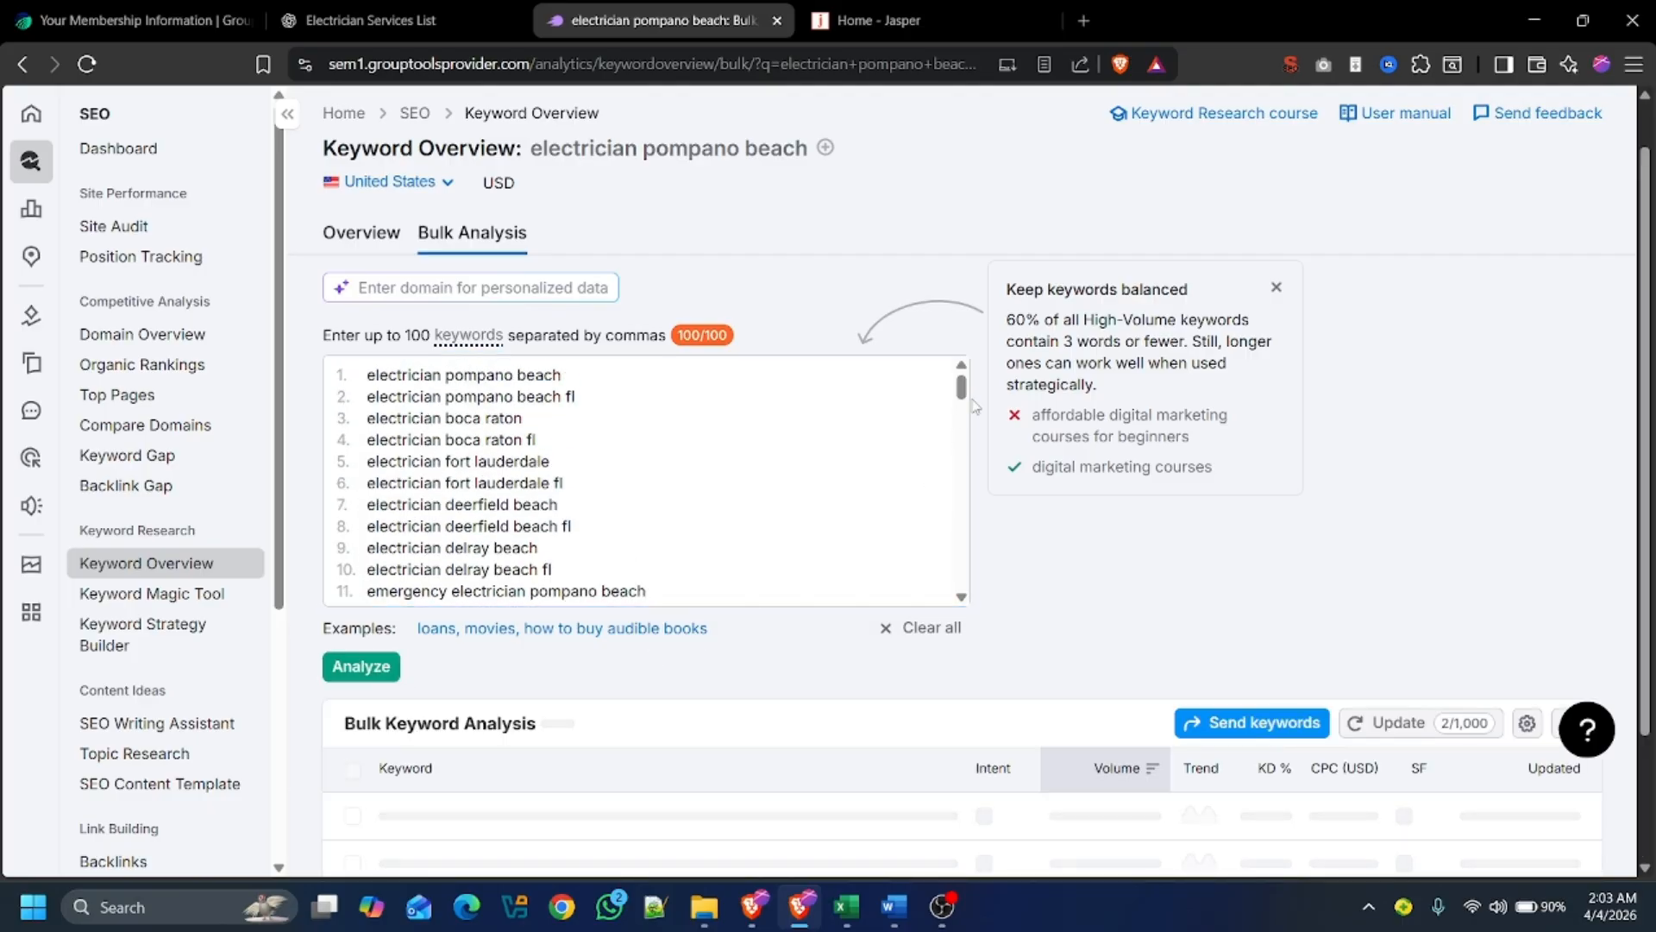
Step: Examine the bulk keyword results, their intent, volume, trend, KD % and CPC metrics, and the available table columns
{"action": "scroll", "coordinate": [1285, 377], "scroll_direction": "down", "scroll_amount": 1}
{"action": "scroll", "coordinate": [1291, 377], "scroll_direction": "down", "scroll_amount": 1}
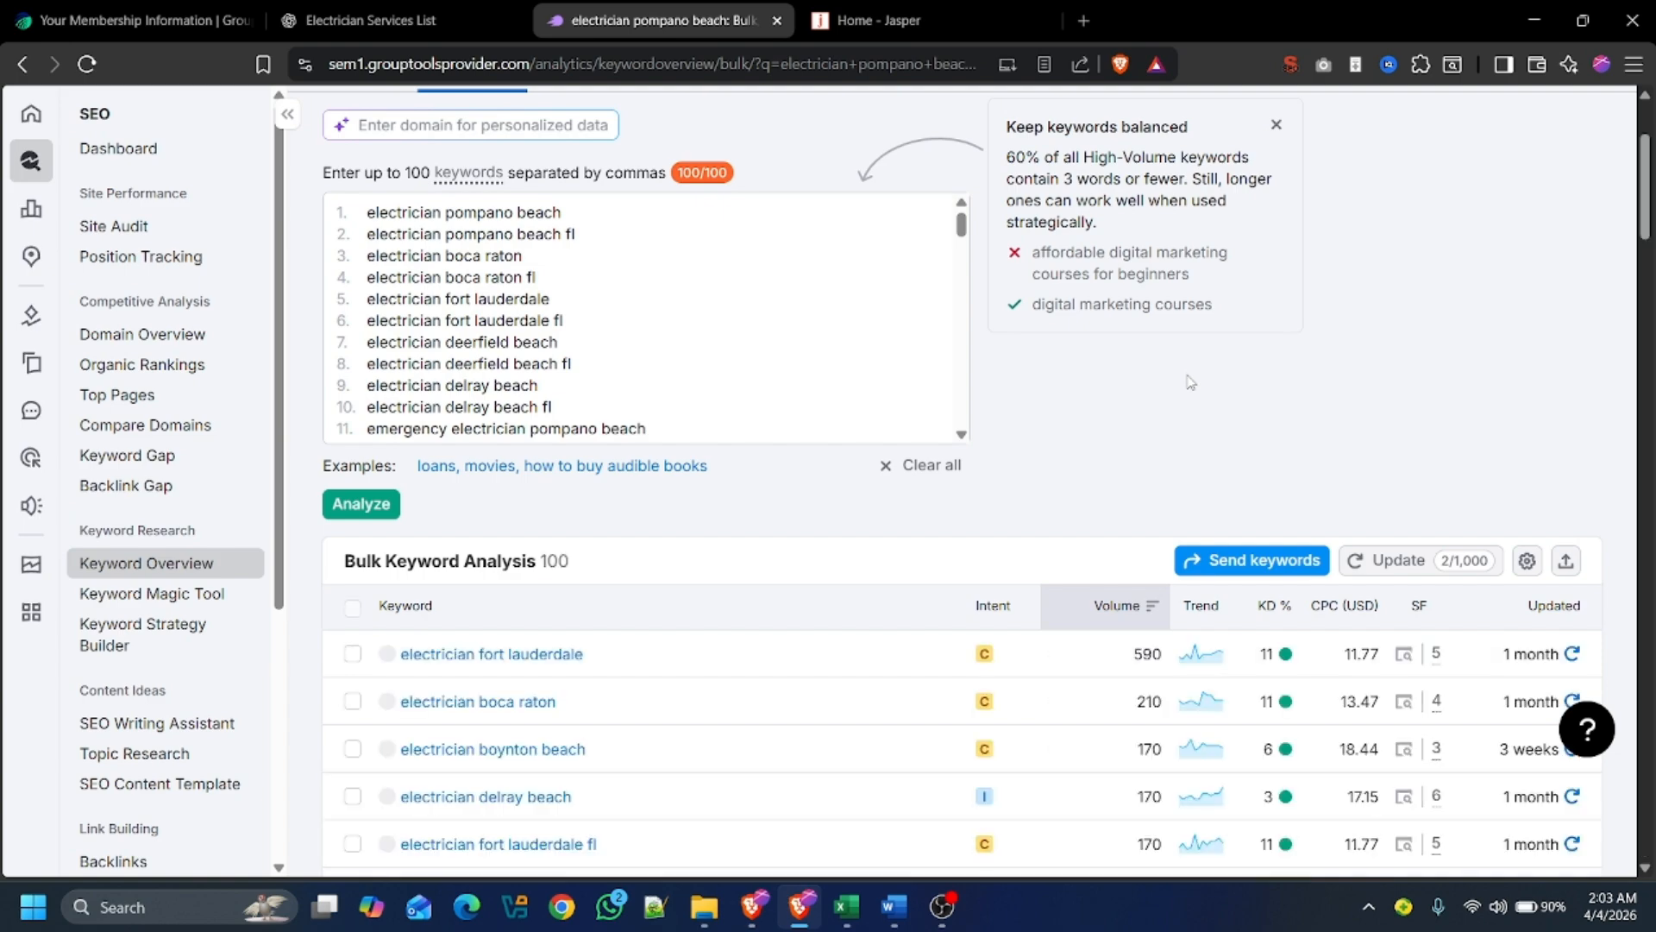
{"action": "scroll", "coordinate": [1160, 397], "scroll_direction": "down", "scroll_amount": 5}
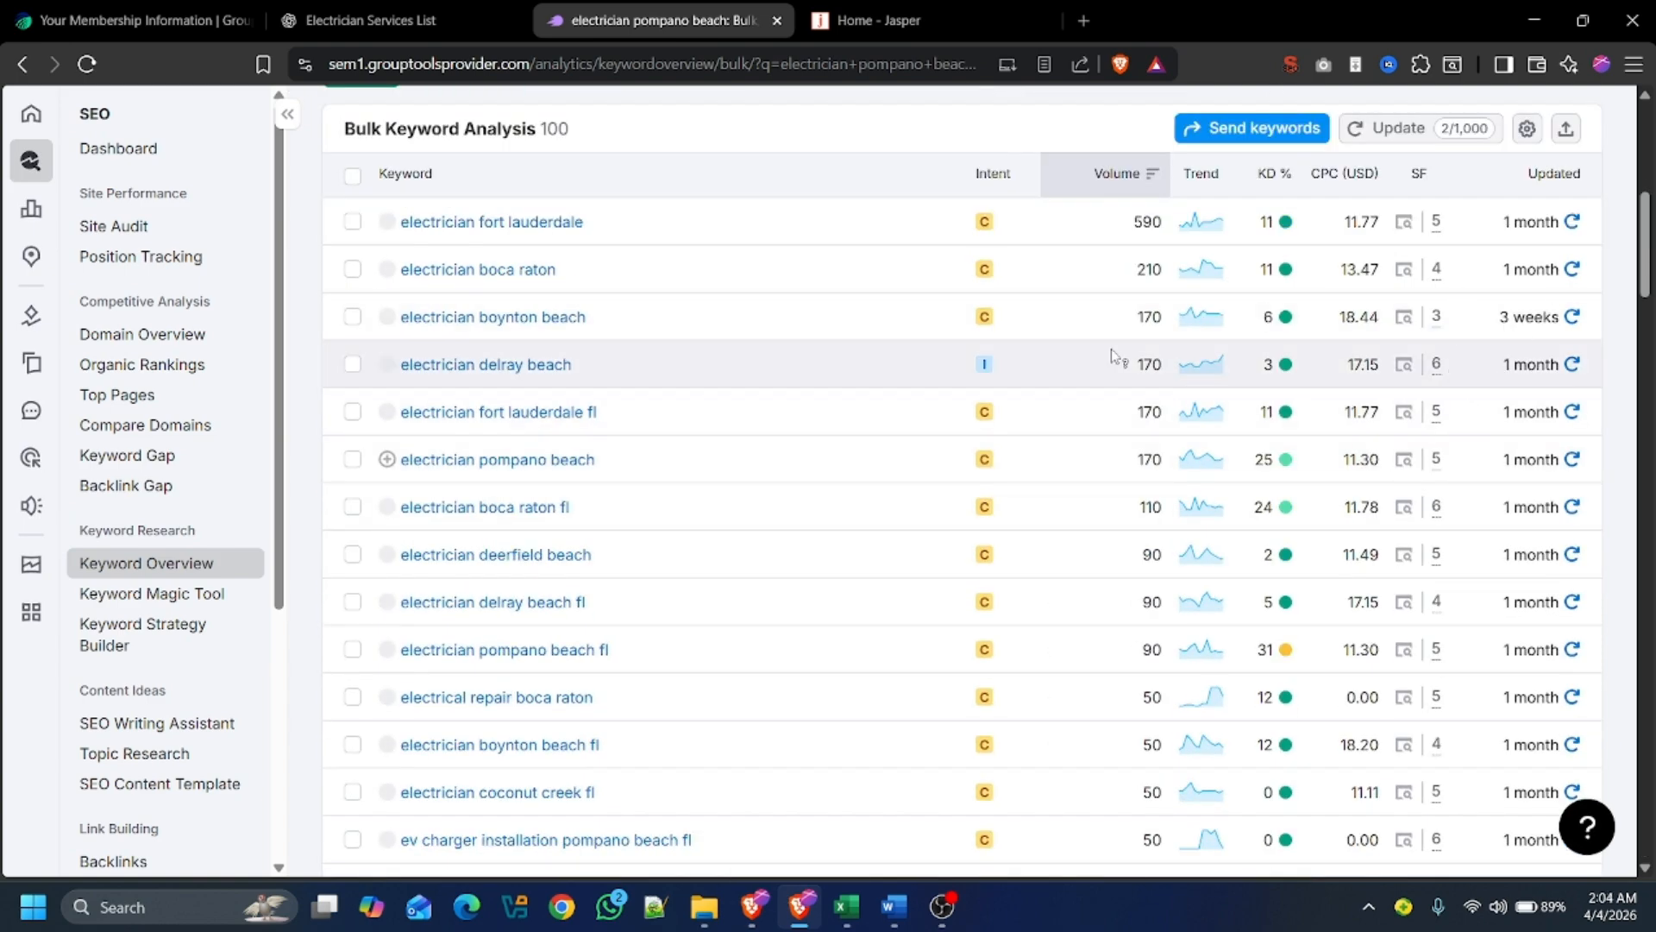
{"action": "scroll", "coordinate": [988, 428], "scroll_direction": "up", "scroll_amount": 3}
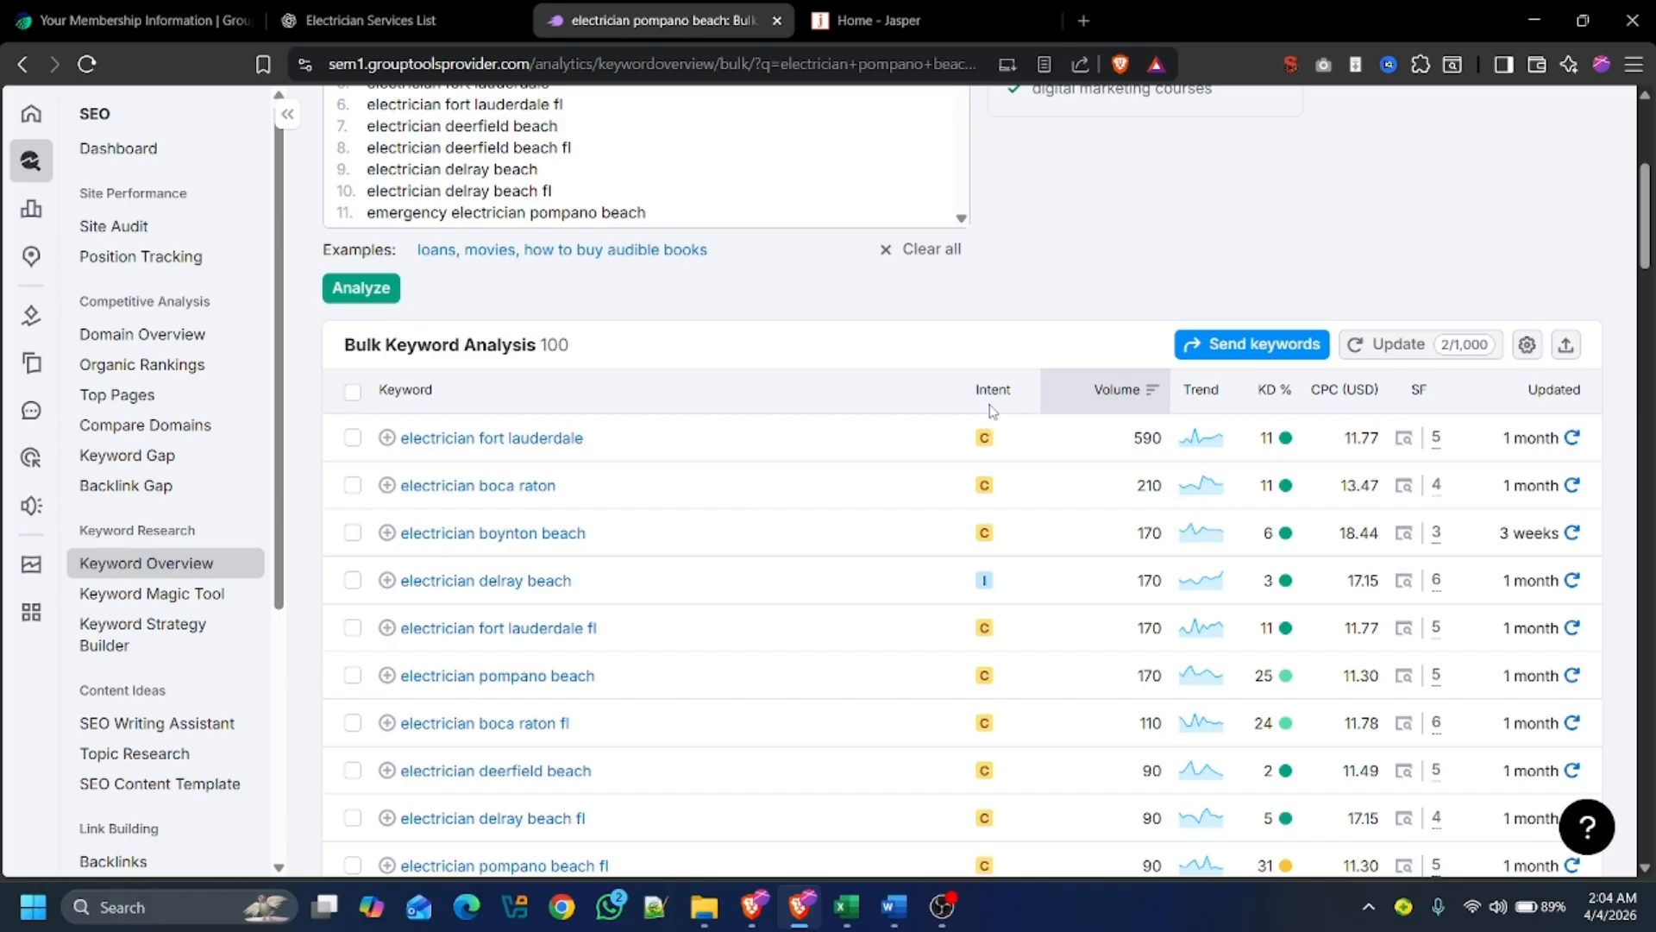
{"action": "mouse_move", "coordinate": [1215, 405]}
{"action": "mouse_move", "coordinate": [1328, 400]}
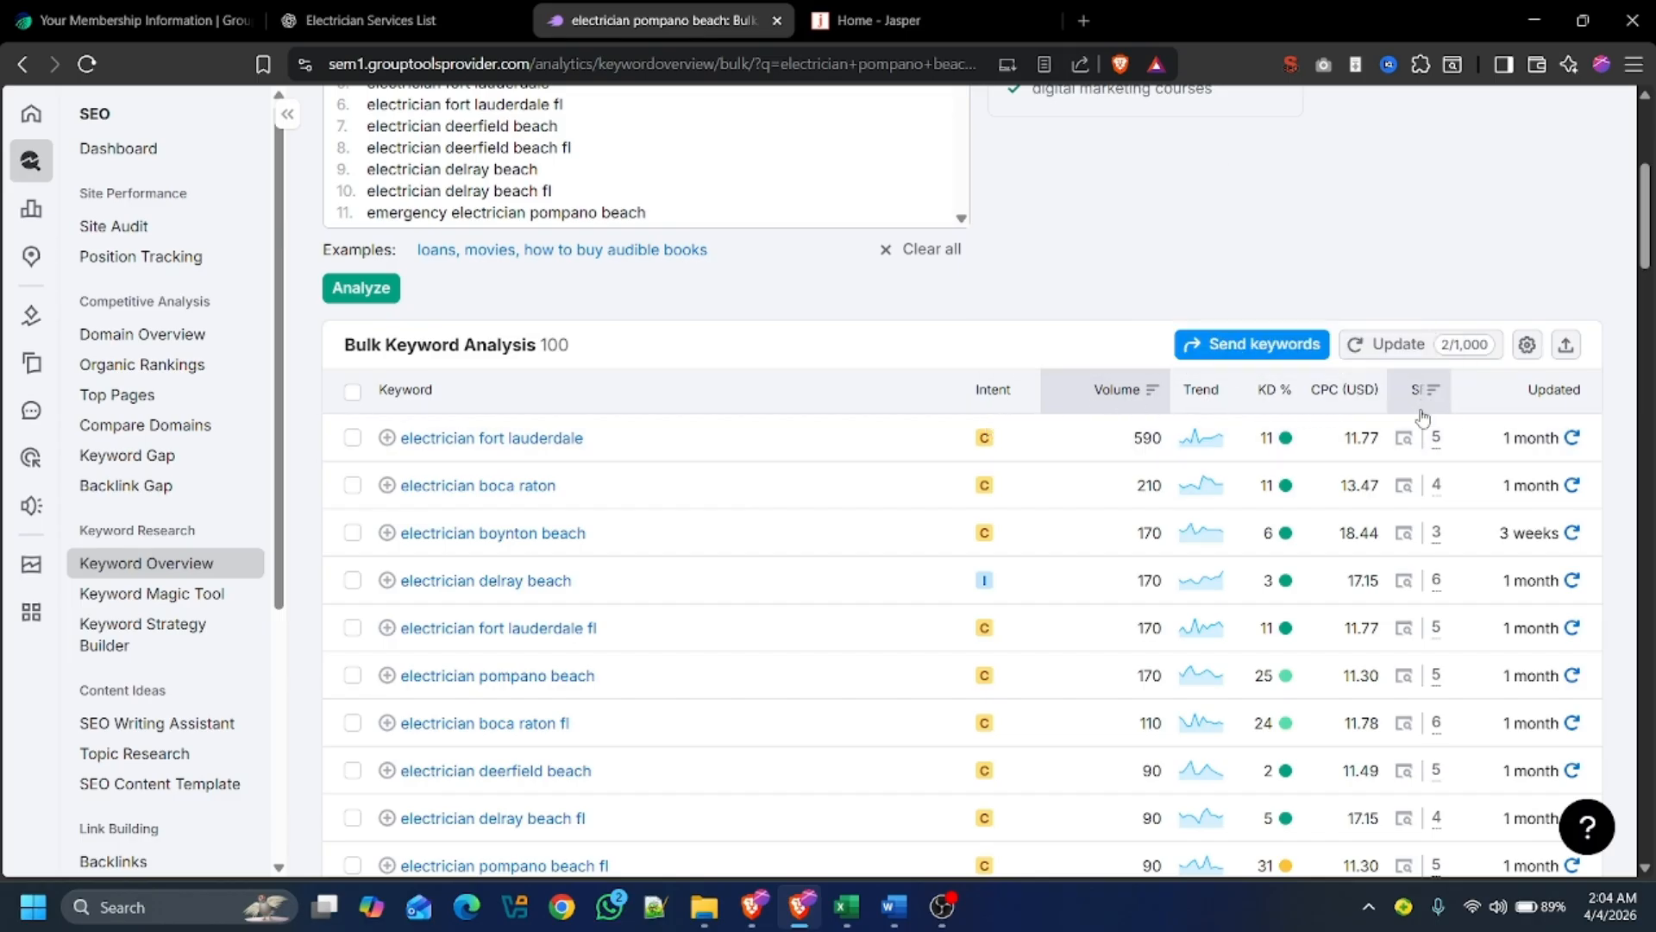
{"action": "left_click", "coordinate": [1526, 344]}
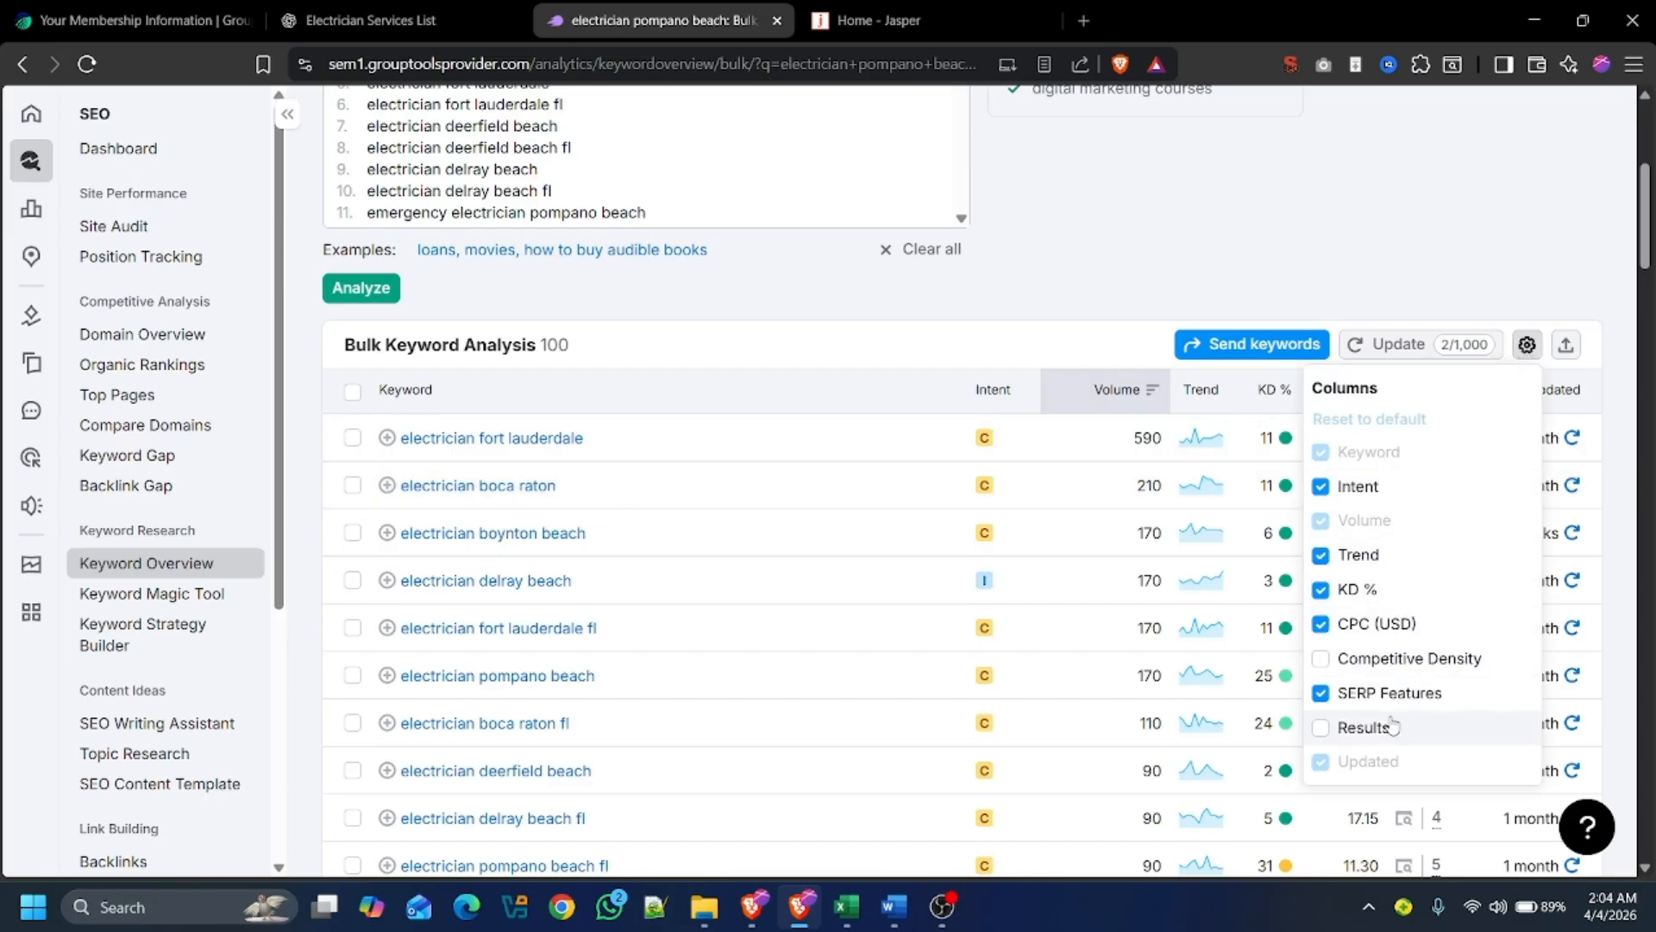
{"action": "left_click", "coordinate": [720, 345]}
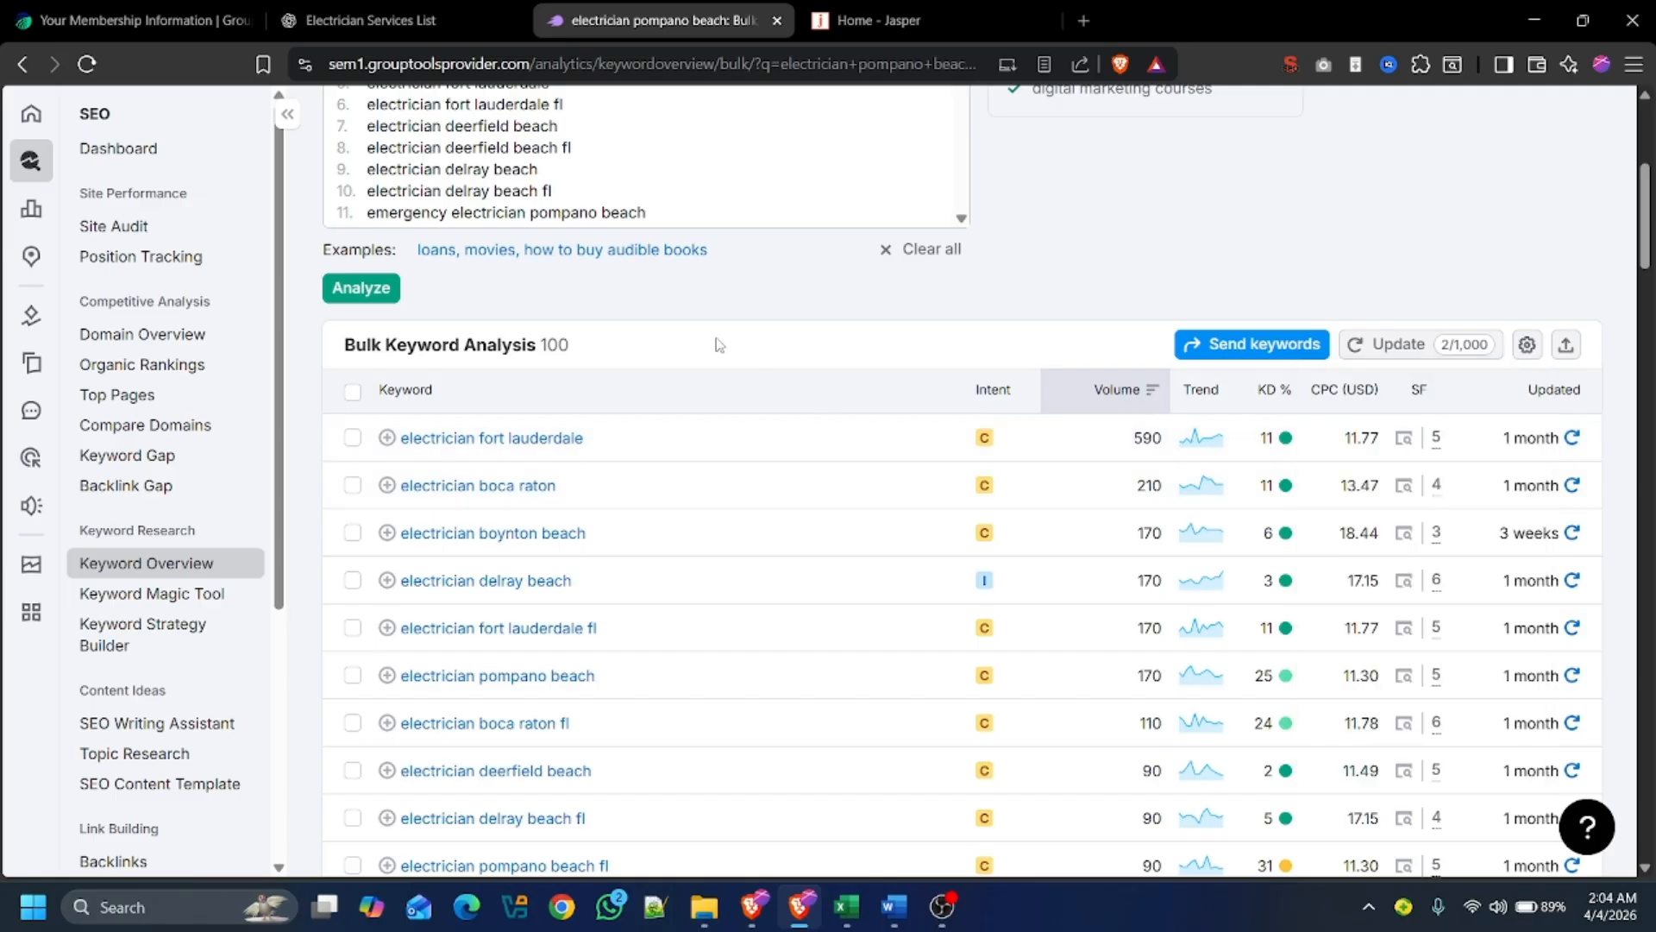
Step: Select all 100 keywords in the bulk analysis results and update their metrics
{"action": "left_click", "coordinate": [353, 395]}
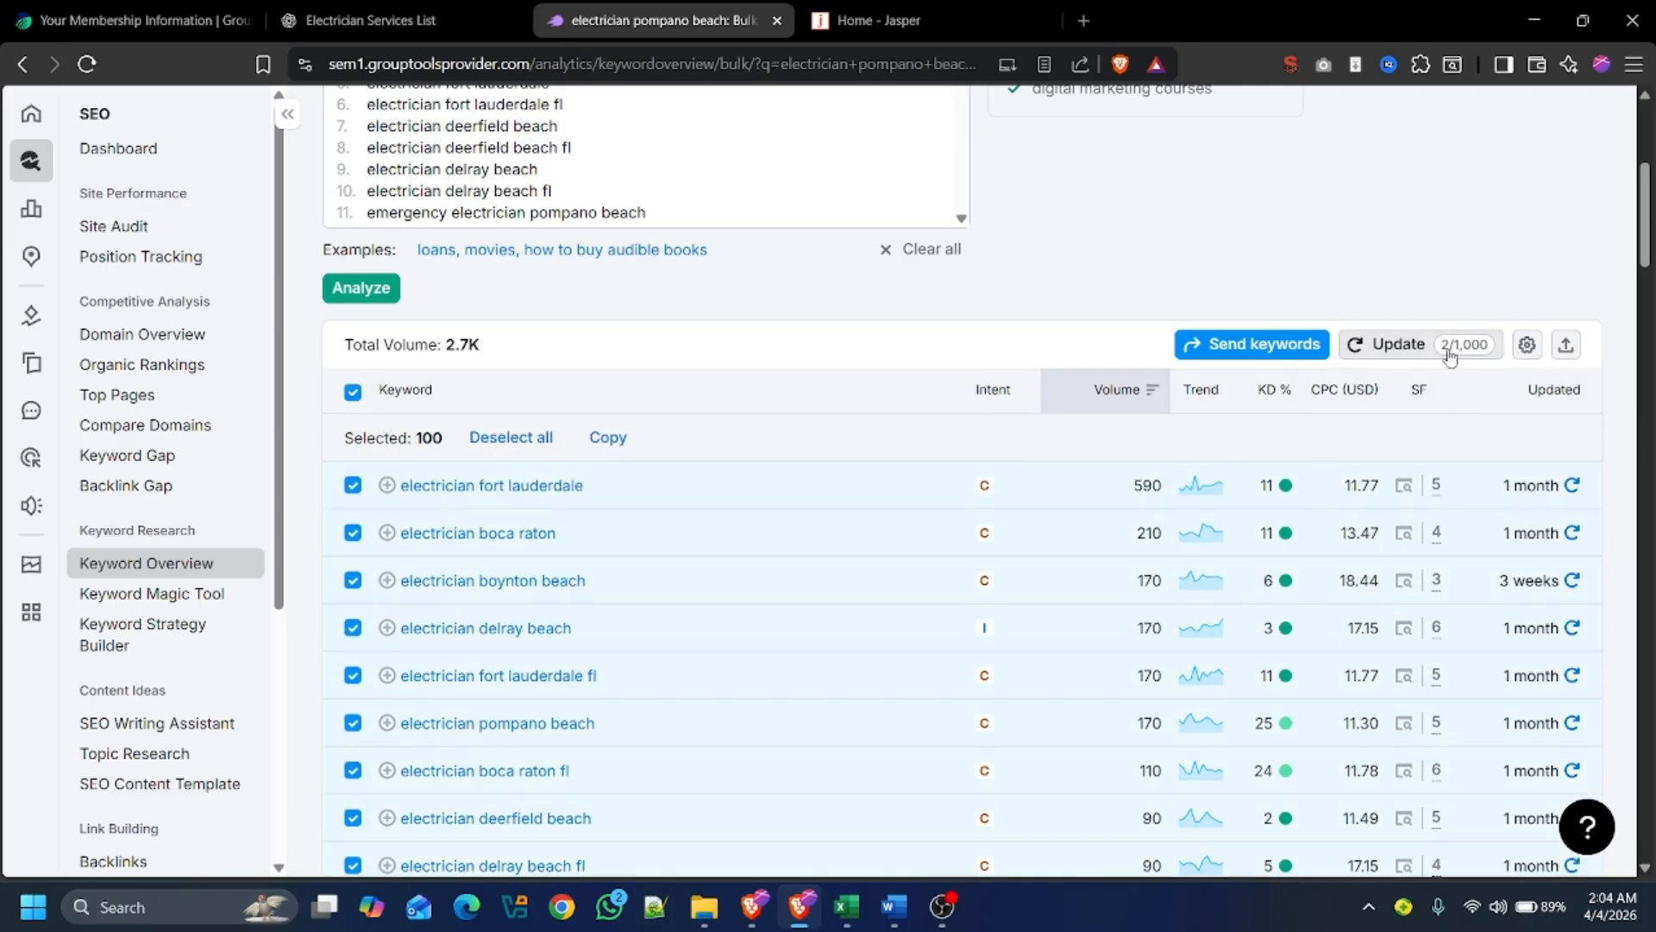
{"action": "left_click", "coordinate": [1453, 361]}
{"action": "scroll", "coordinate": [1531, 483], "scroll_direction": "down", "scroll_amount": 3}
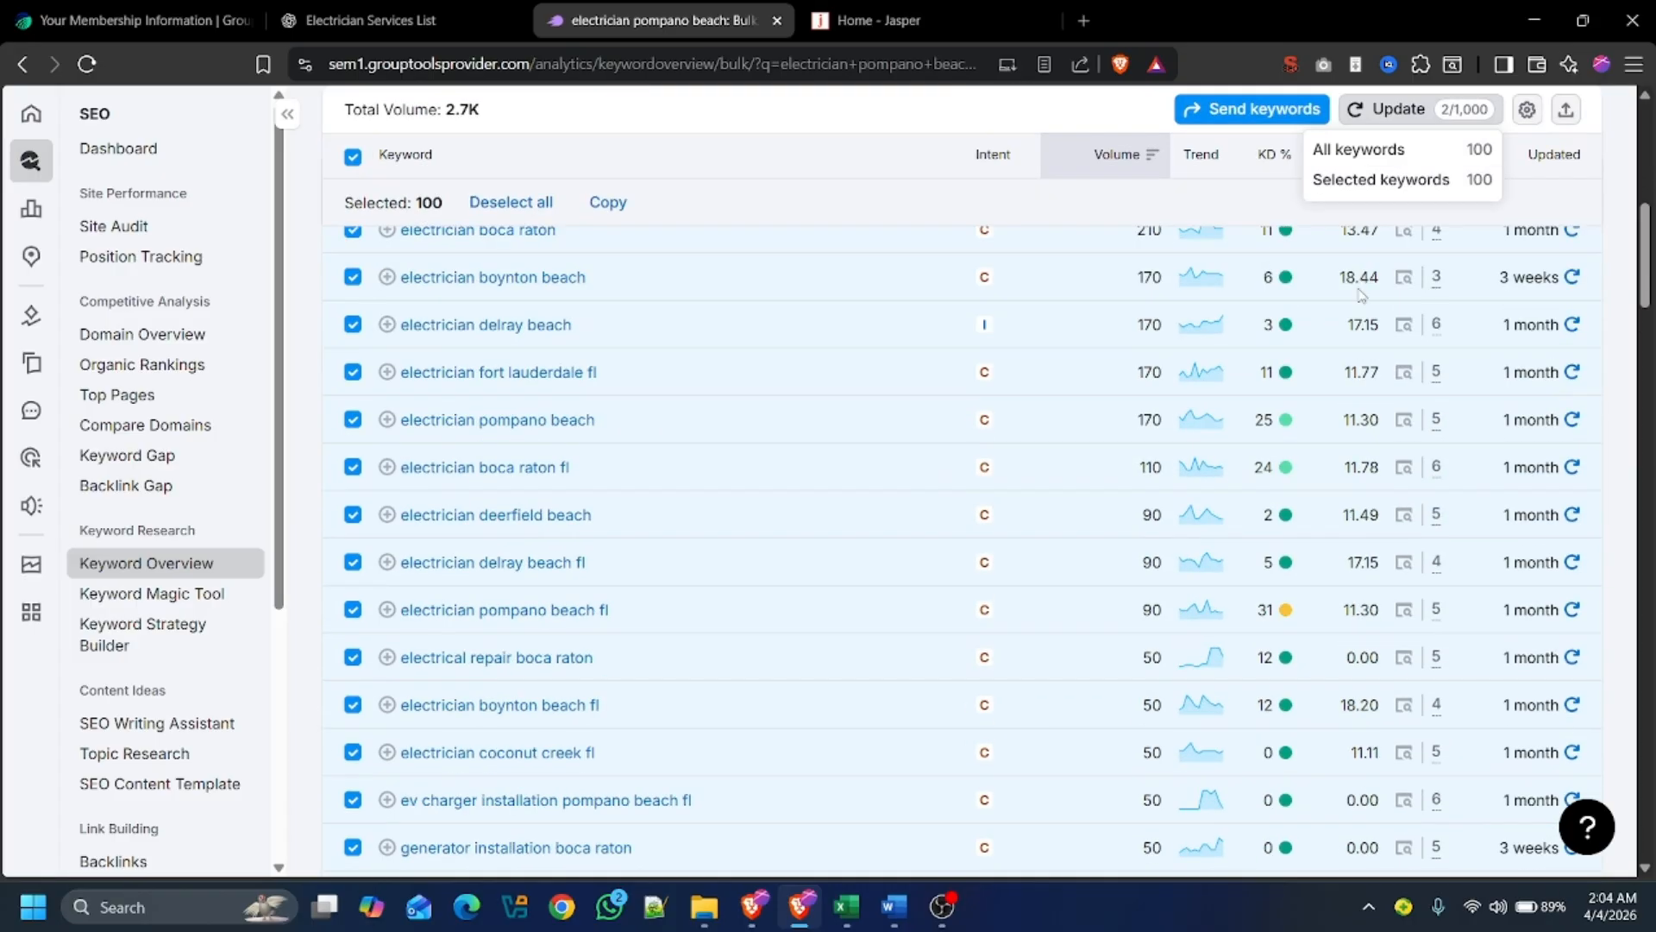
{"action": "scroll", "coordinate": [1501, 501], "scroll_direction": "down", "scroll_amount": 12}
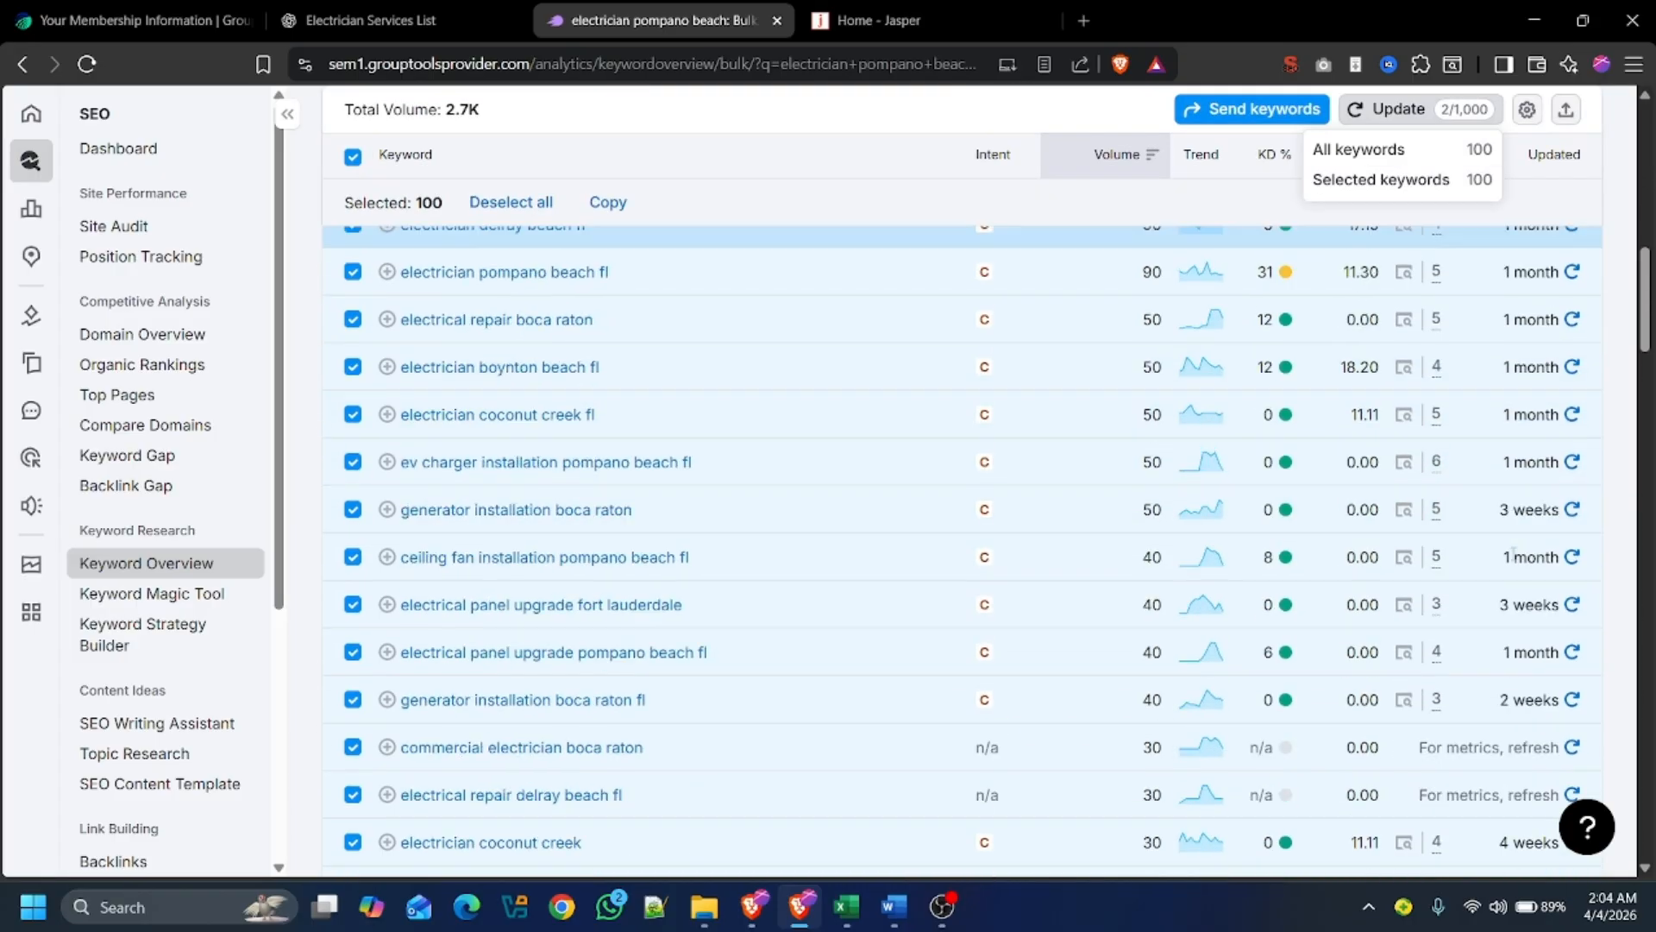
{"action": "scroll", "coordinate": [1445, 550], "scroll_direction": "down", "scroll_amount": 5}
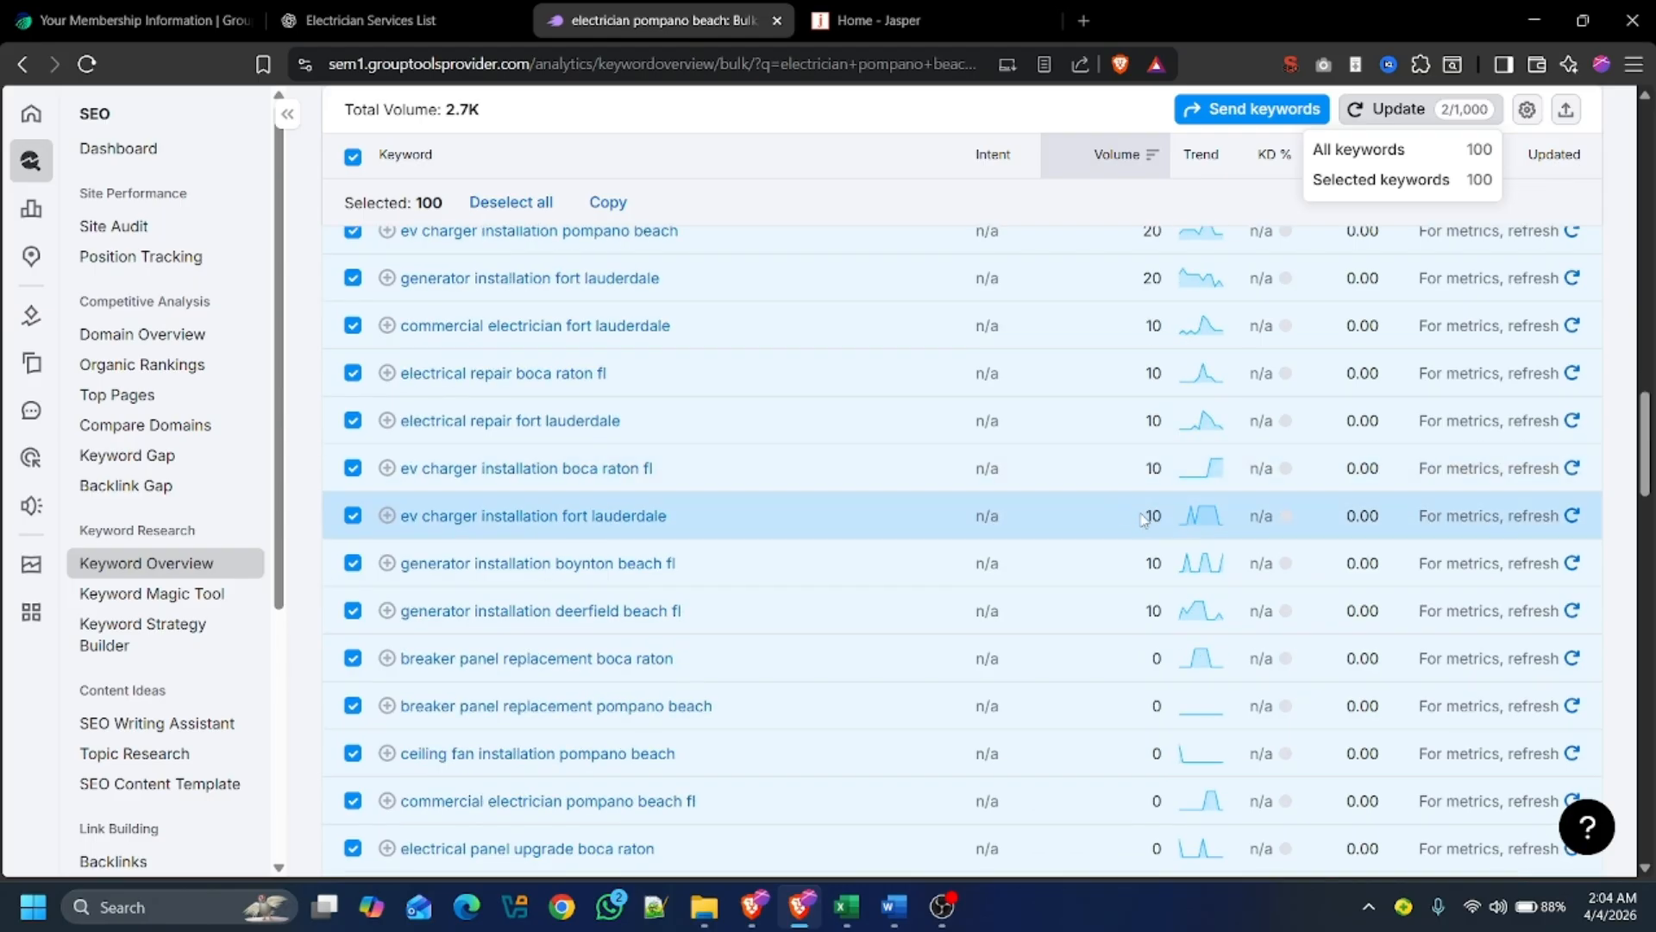
{"action": "scroll", "coordinate": [1142, 517], "scroll_direction": "up", "scroll_amount": 20}
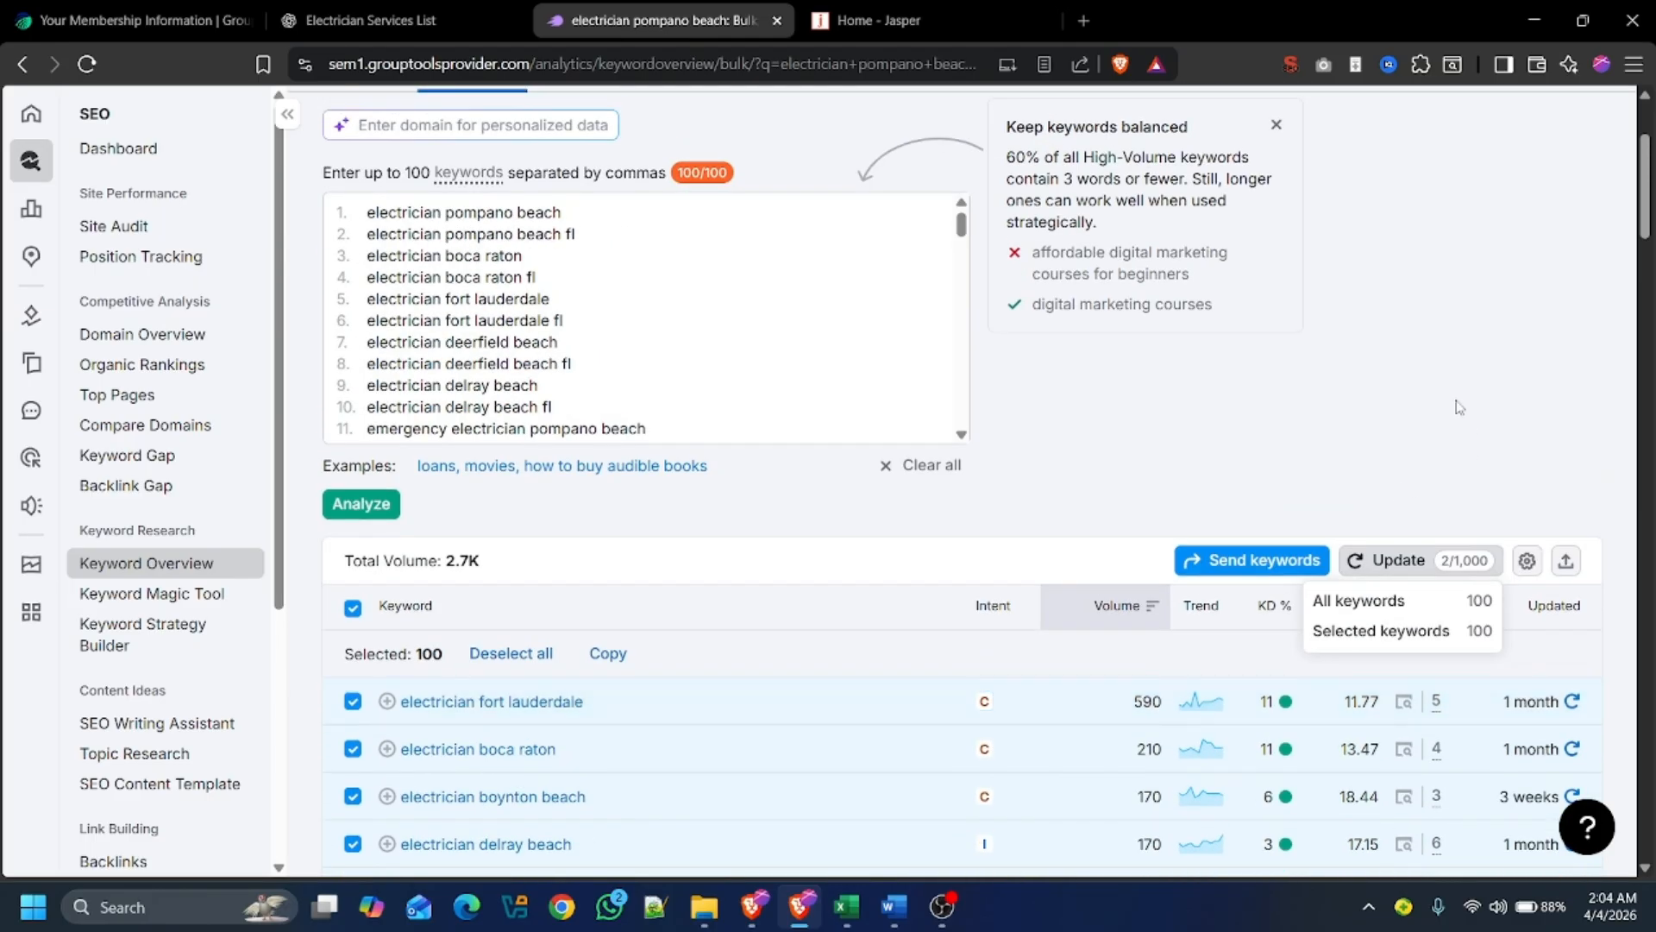
{"action": "scroll", "coordinate": [1457, 408], "scroll_direction": "down", "scroll_amount": 3}
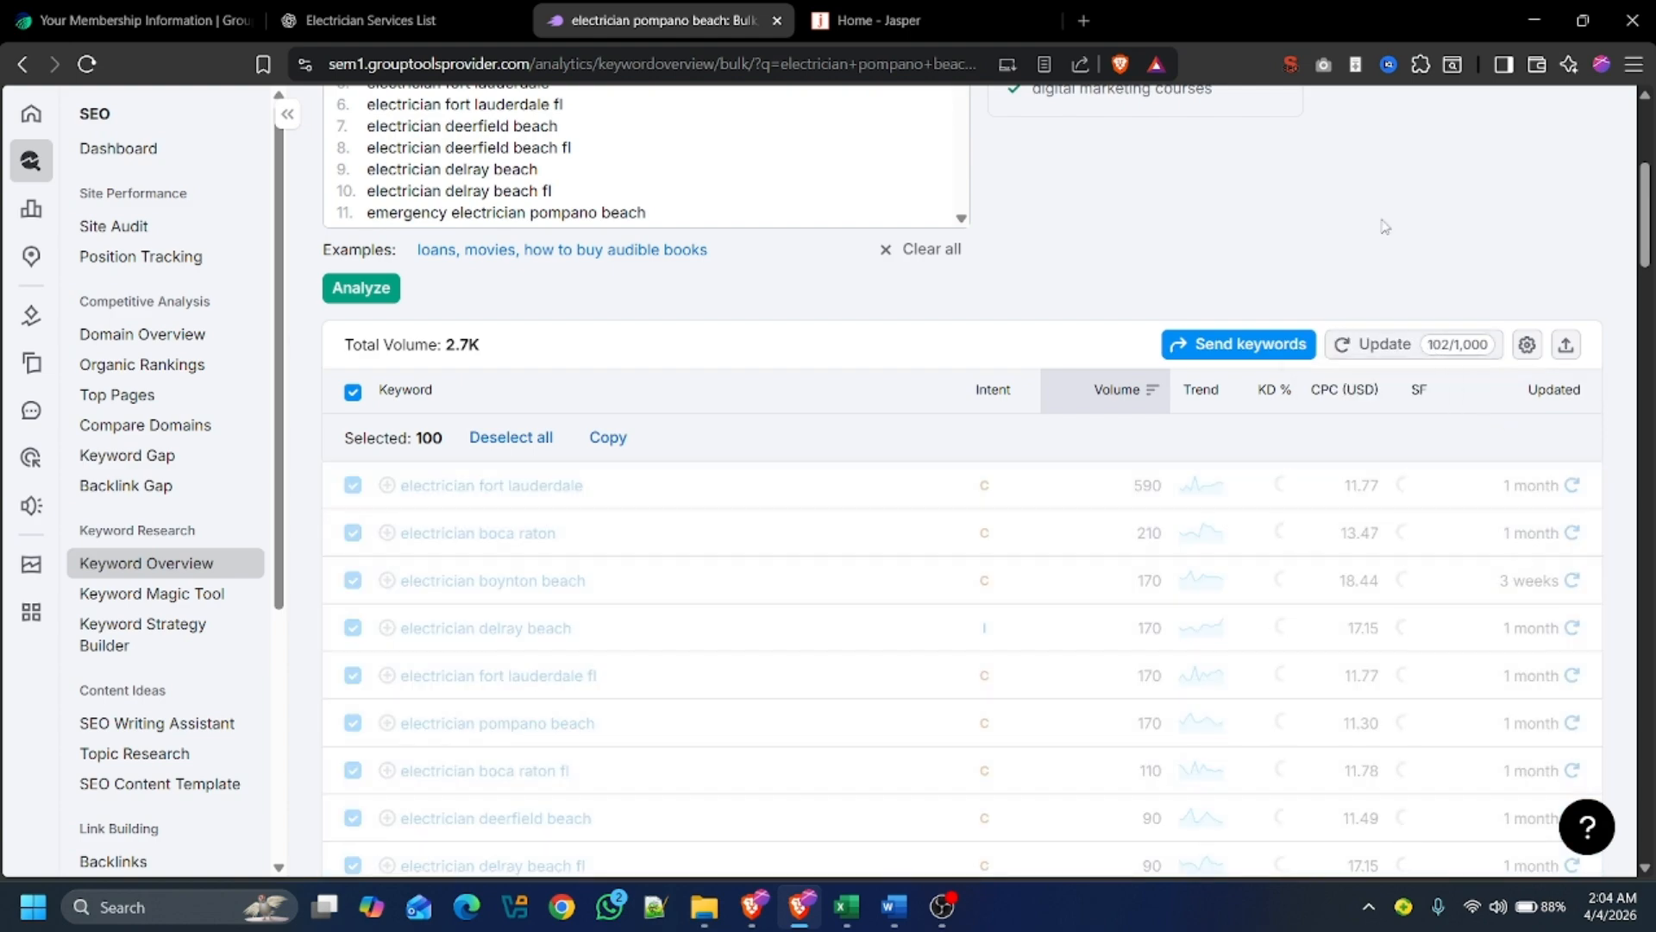
{"action": "scroll", "coordinate": [1090, 580], "scroll_direction": "down", "scroll_amount": 10}
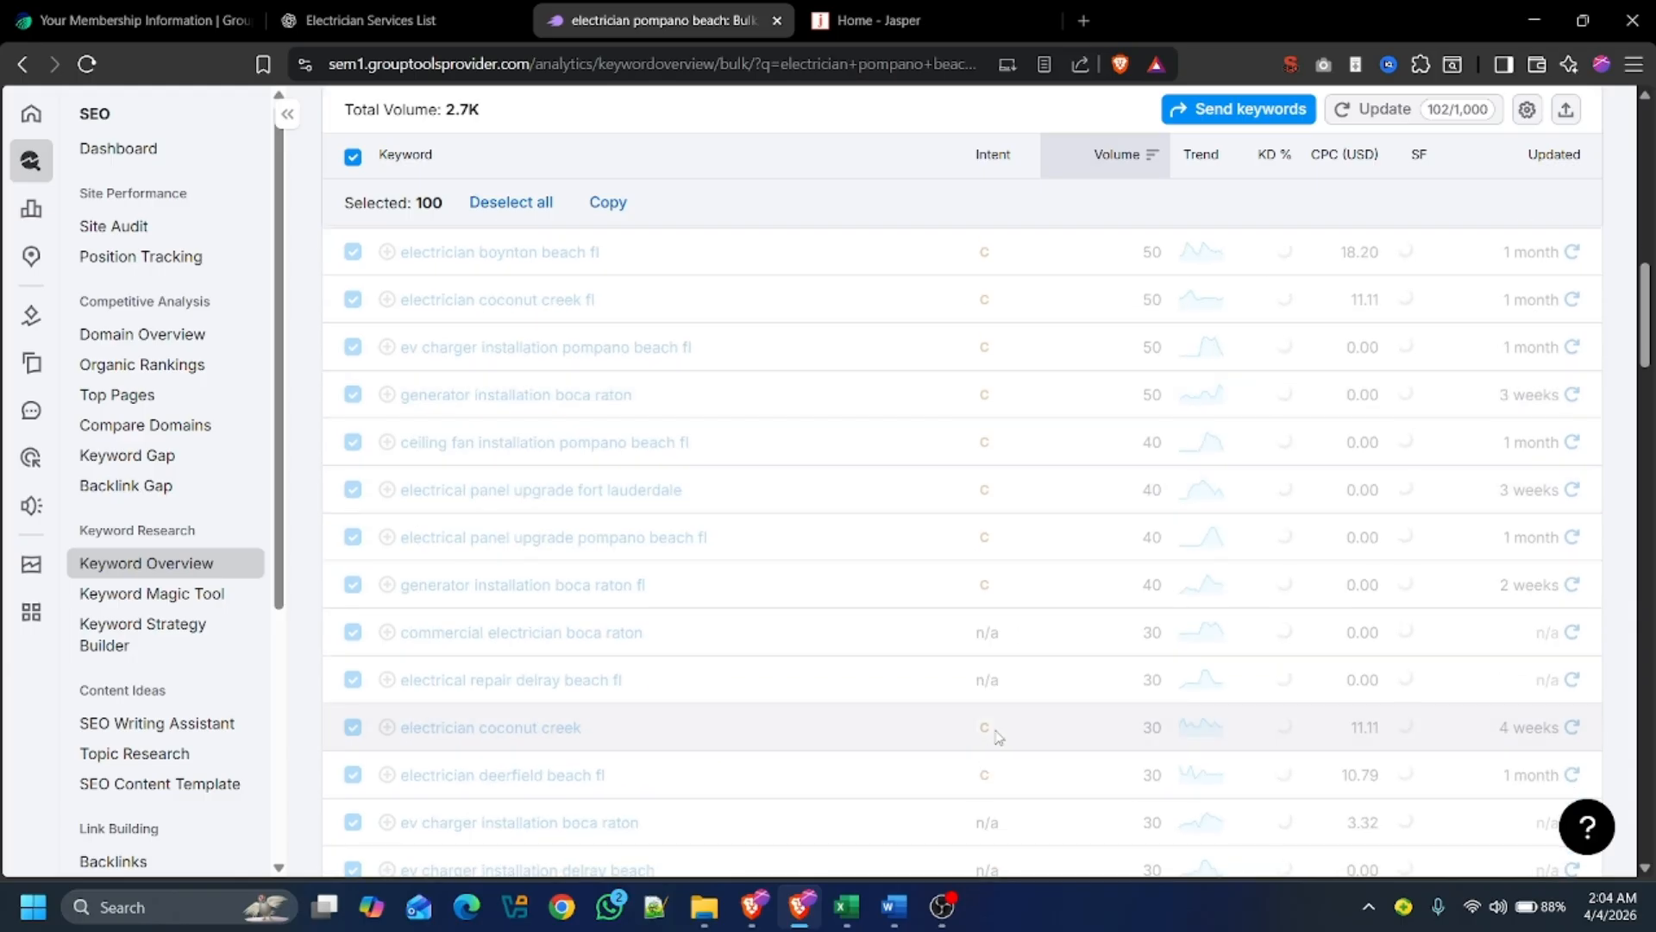
{"action": "scroll", "coordinate": [917, 678], "scroll_direction": "down", "scroll_amount": 3}
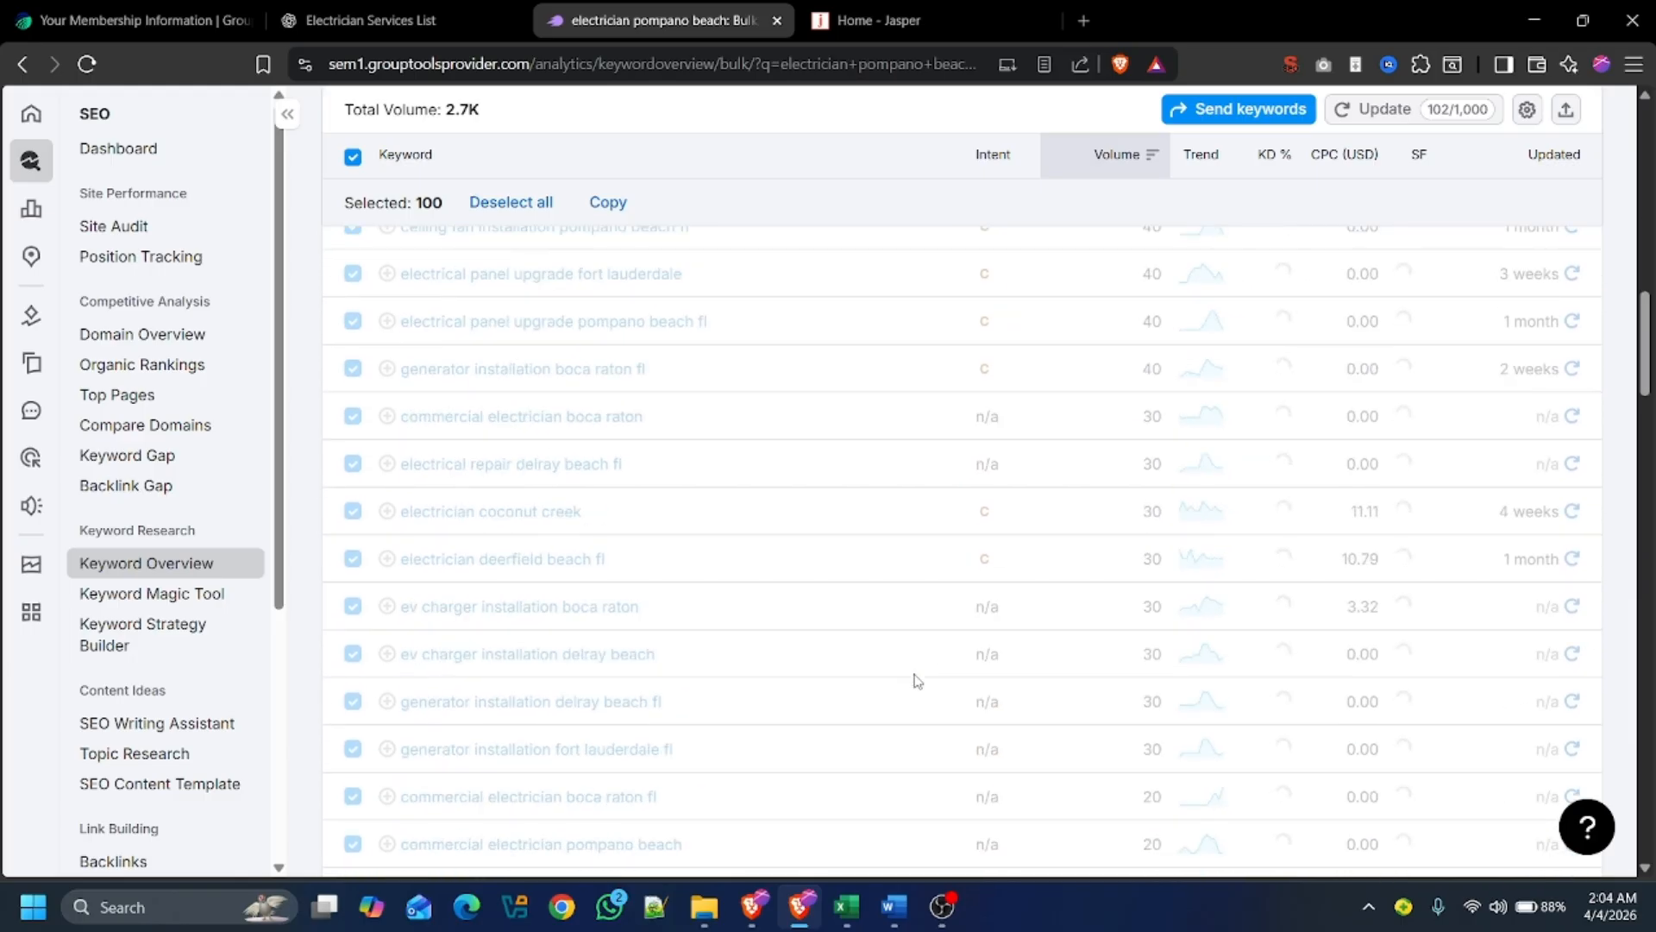
{"action": "scroll", "coordinate": [917, 679], "scroll_direction": "down", "scroll_amount": 2}
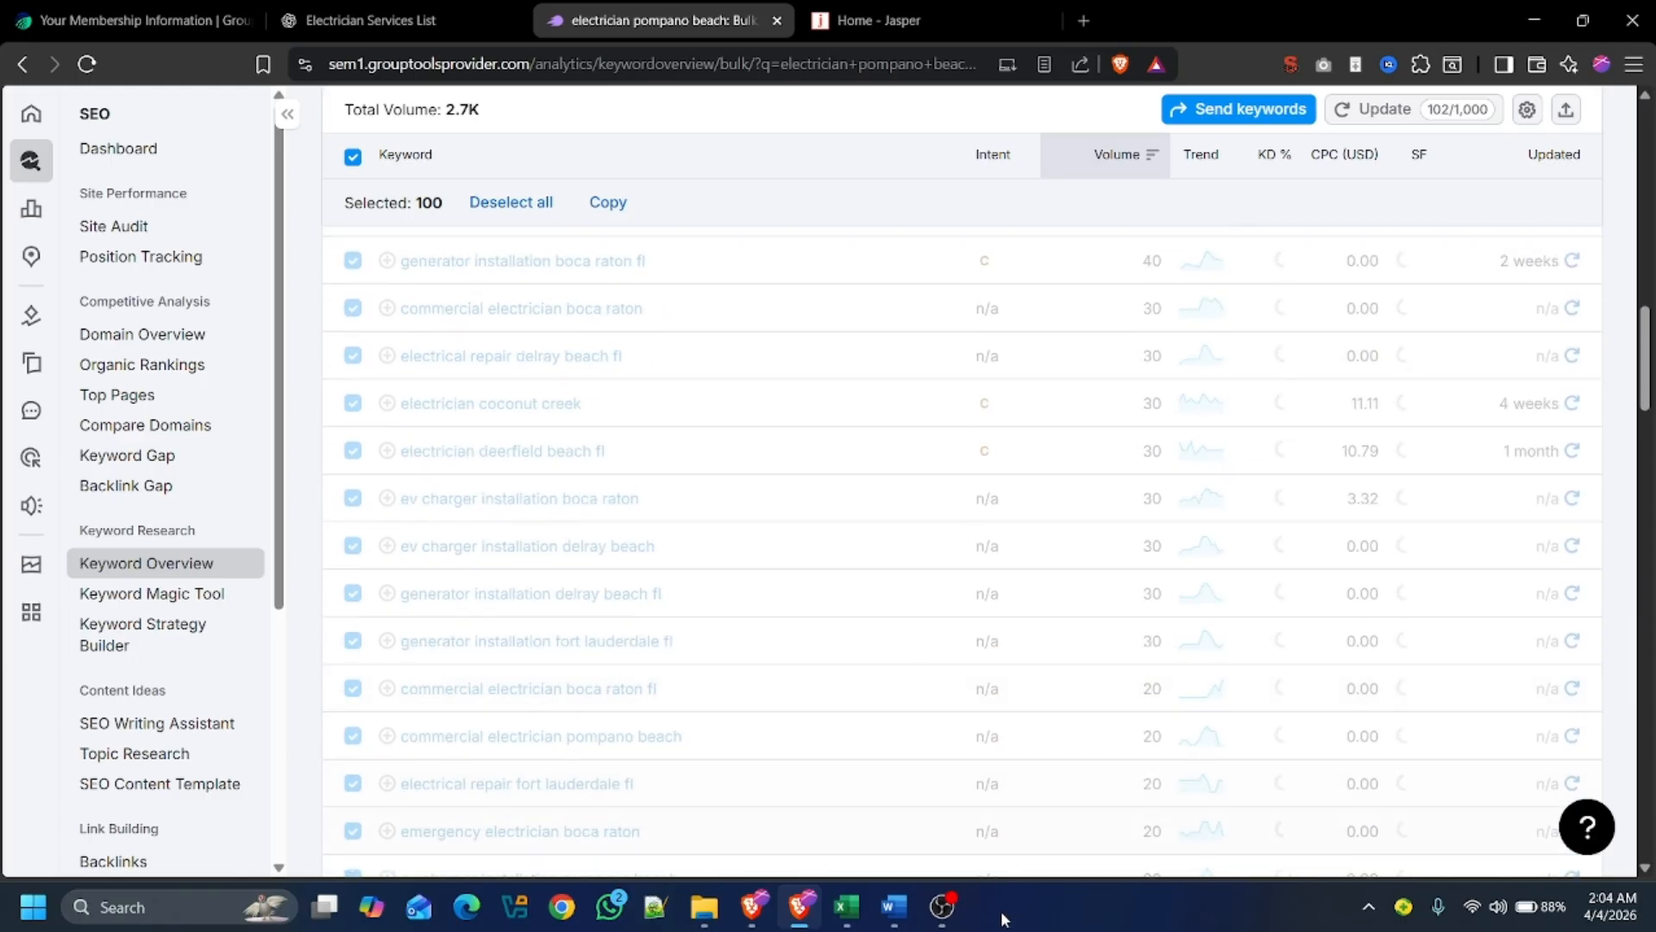
{"action": "left_click", "coordinate": [1024, 923]}
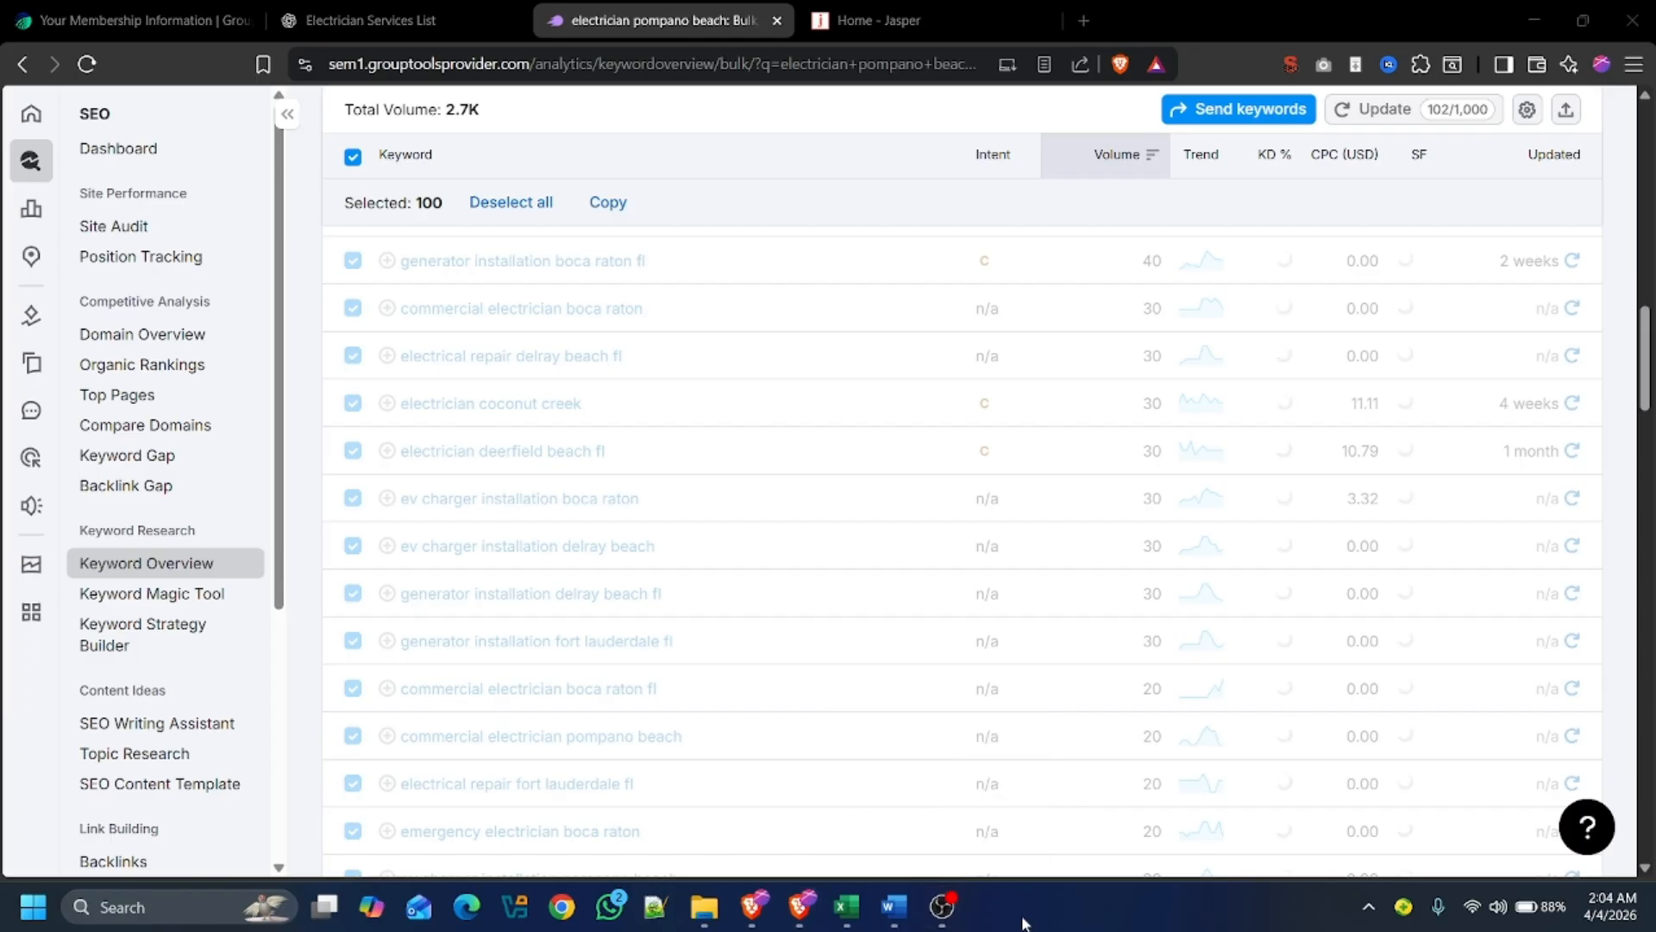
{"action": "scroll", "coordinate": [1022, 649], "scroll_direction": "up", "scroll_amount": 15}
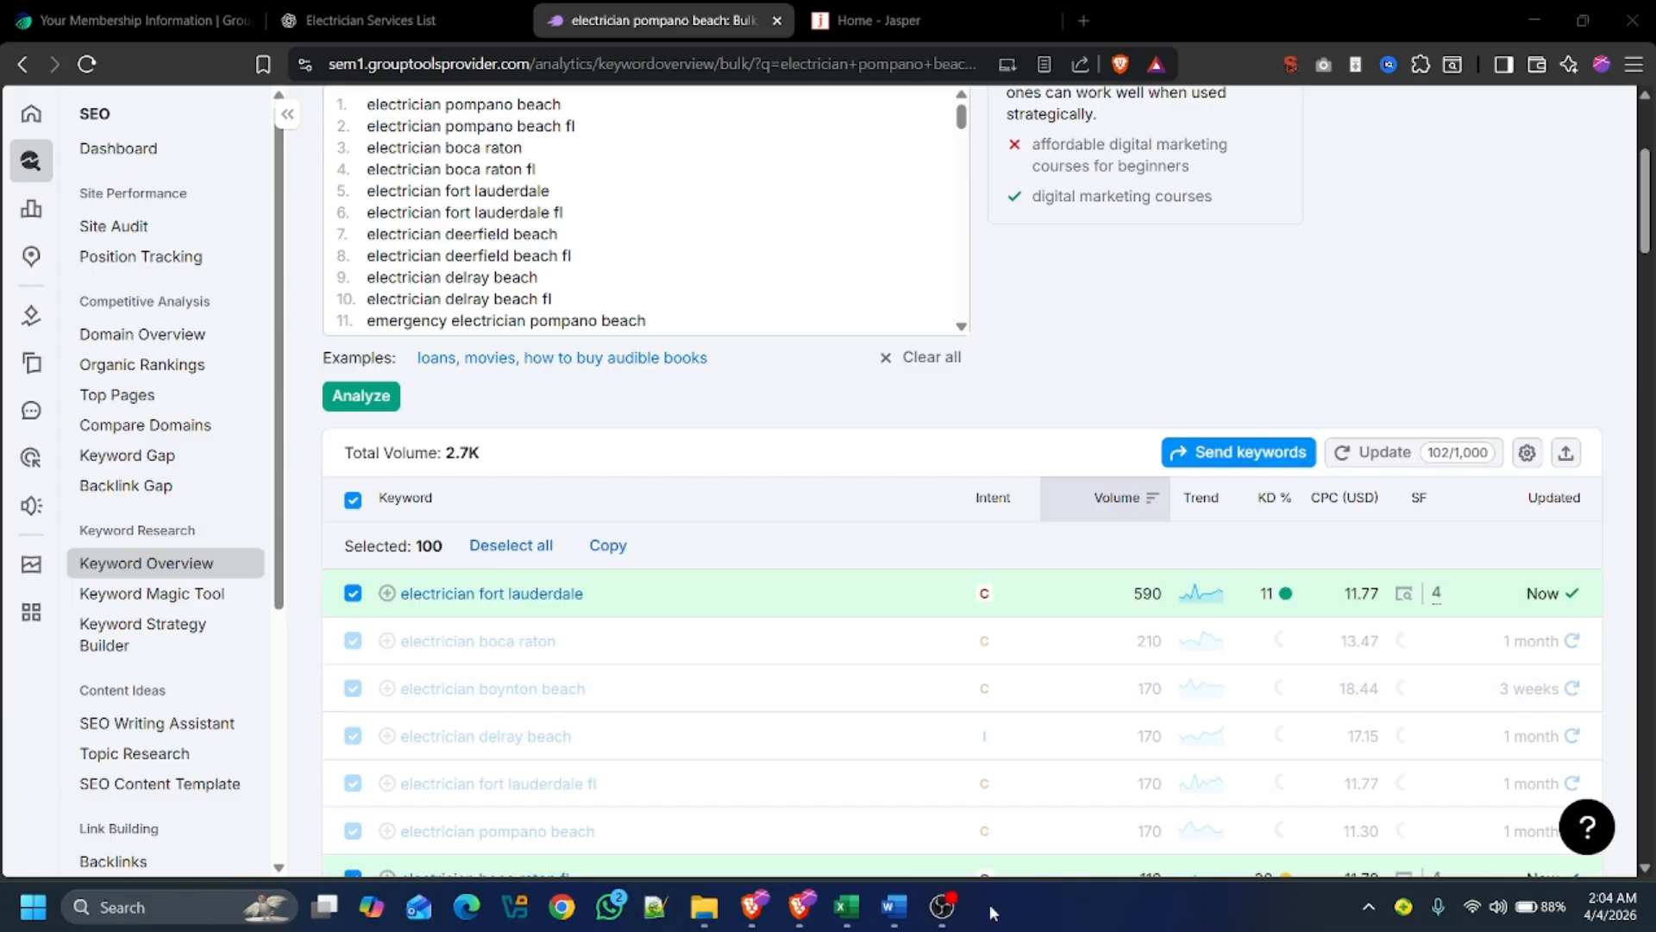
{"action": "left_click", "coordinate": [951, 925]}
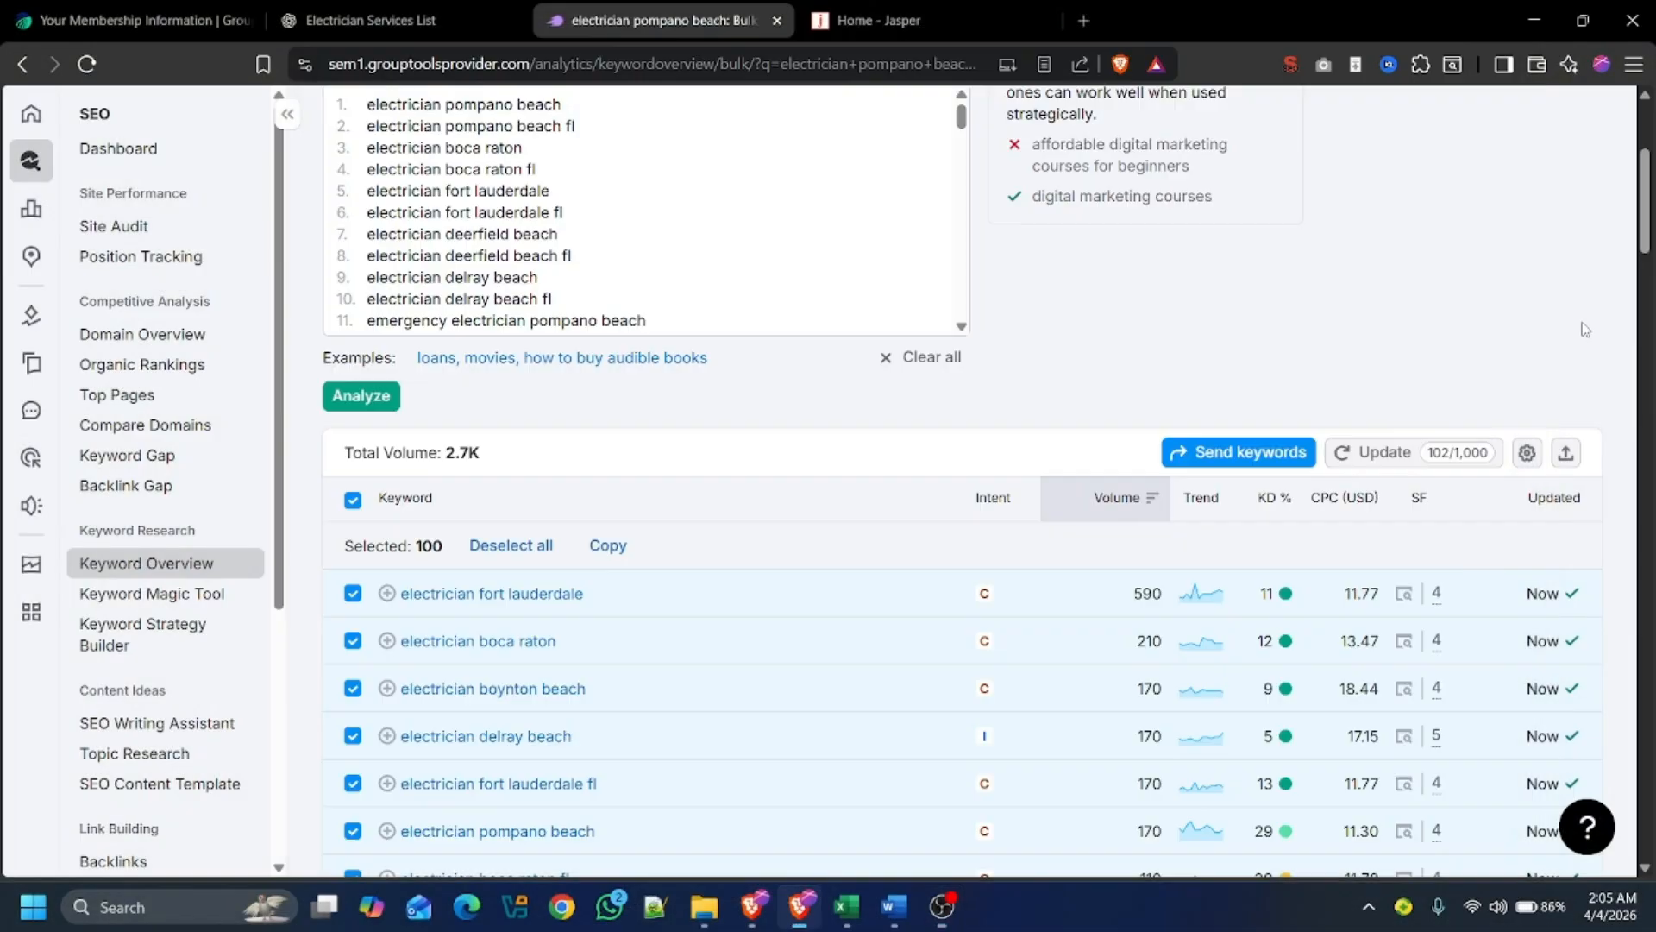
Step: Review the refreshed intent, volume and KD % metrics across the full keyword list
{"action": "scroll", "coordinate": [1234, 492], "scroll_direction": "down", "scroll_amount": 3}
{"action": "scroll", "coordinate": [1233, 491], "scroll_direction": "down", "scroll_amount": 20}
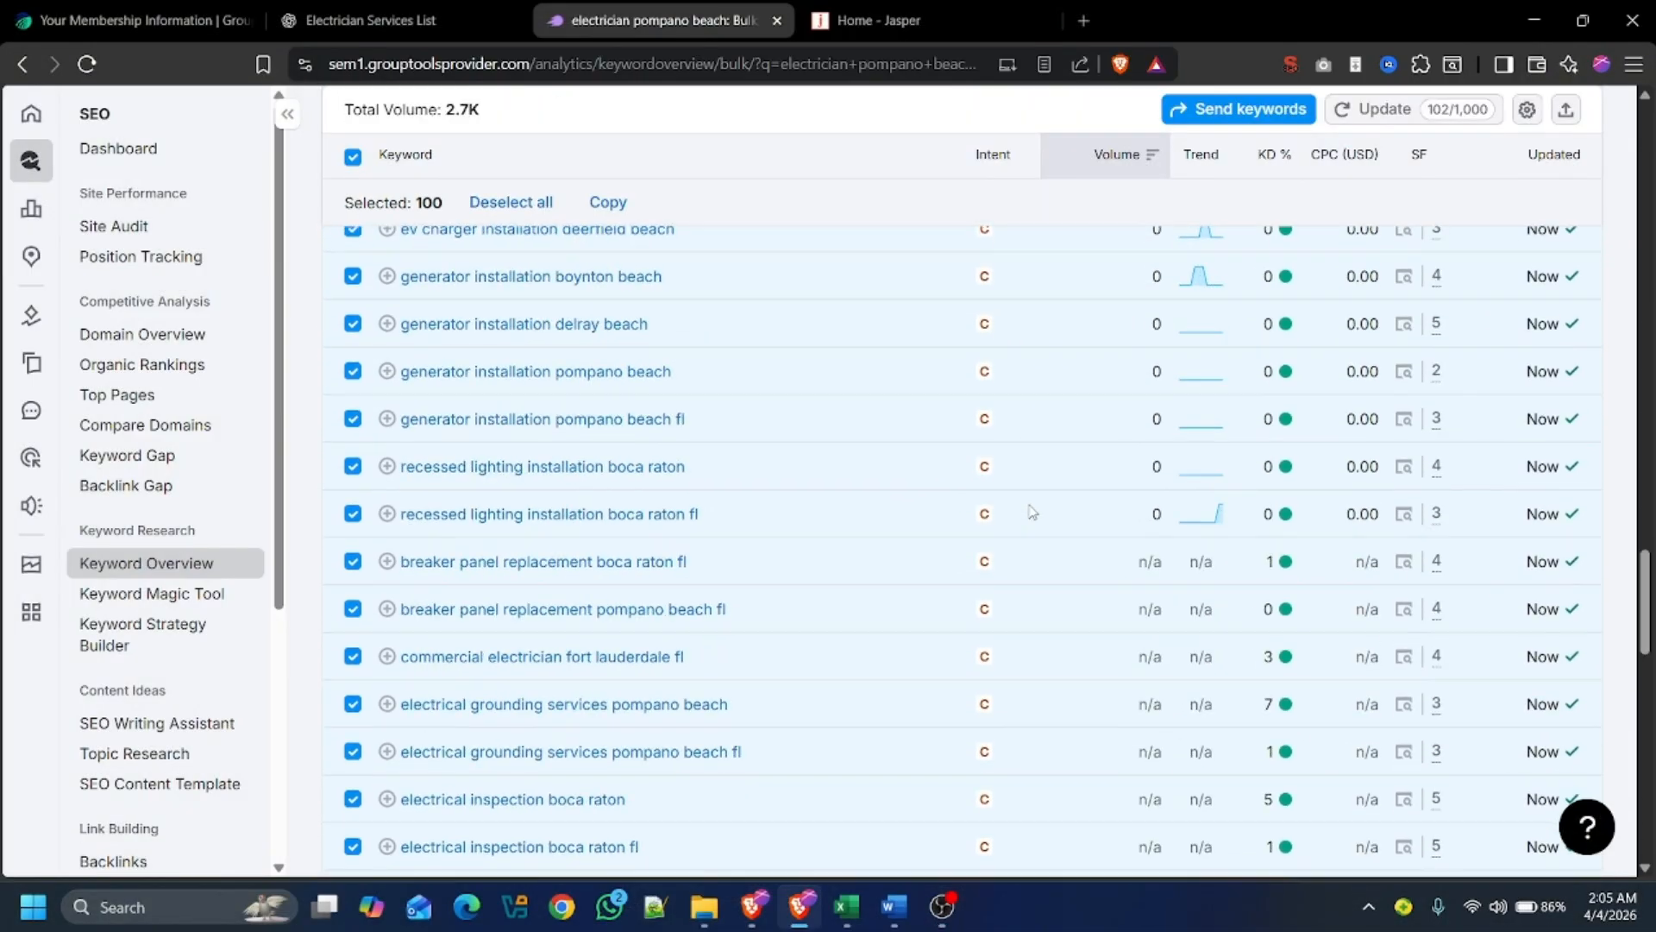
{"action": "scroll", "coordinate": [1032, 515], "scroll_direction": "up", "scroll_amount": 15}
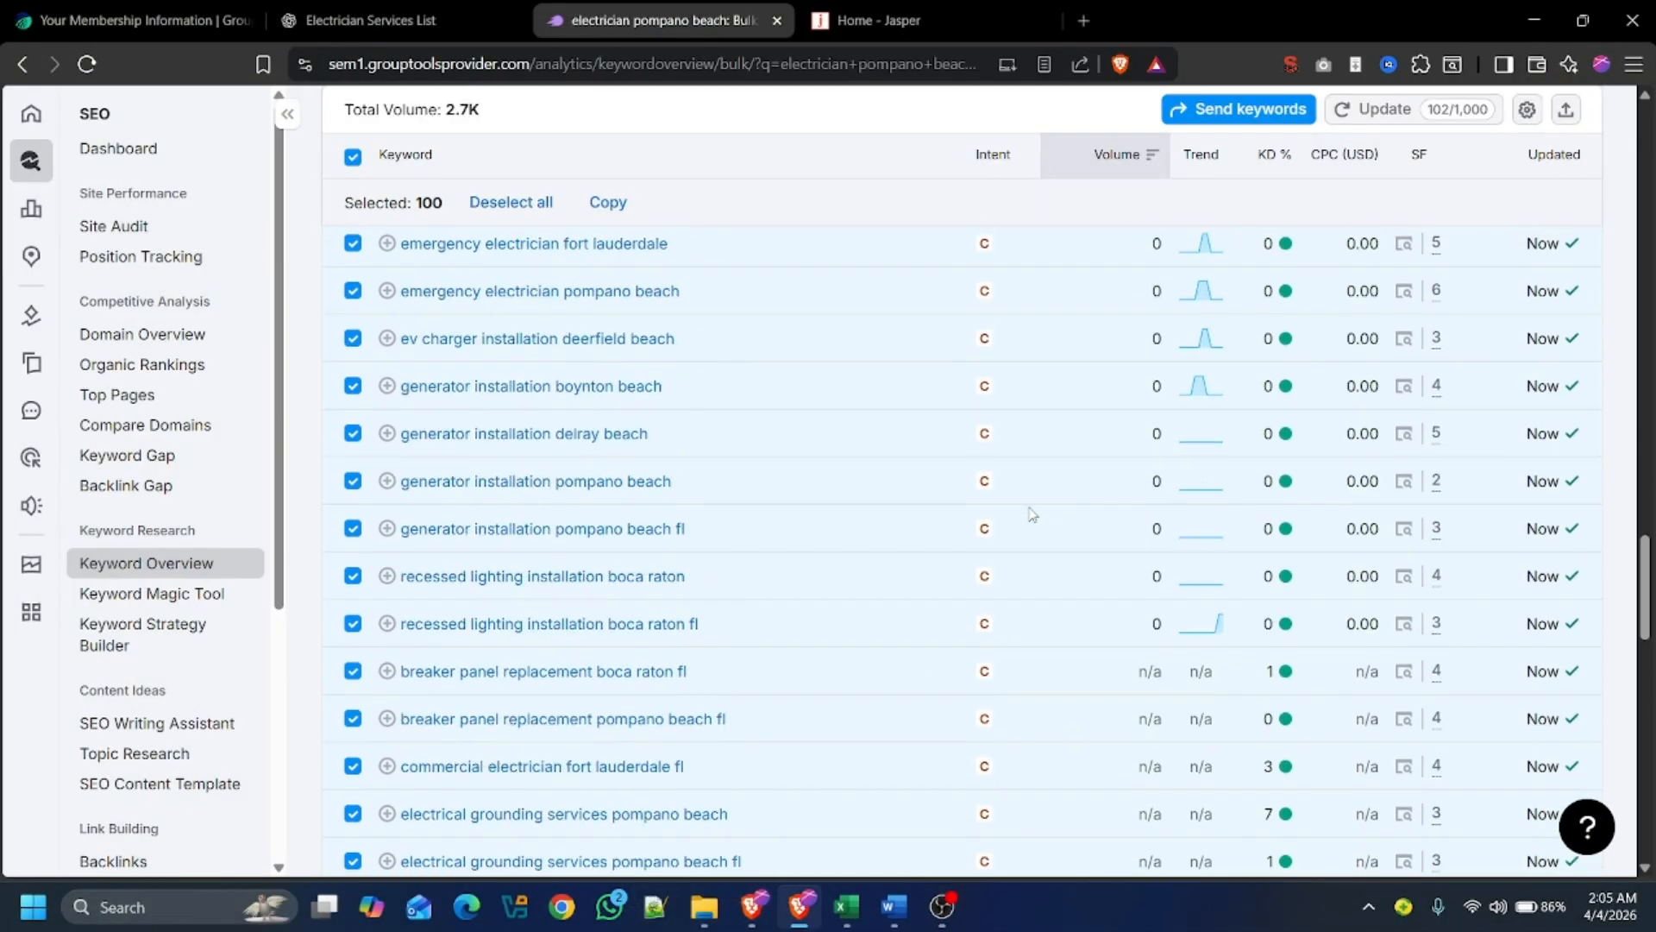
{"action": "scroll", "coordinate": [1033, 515], "scroll_direction": "up", "scroll_amount": 12}
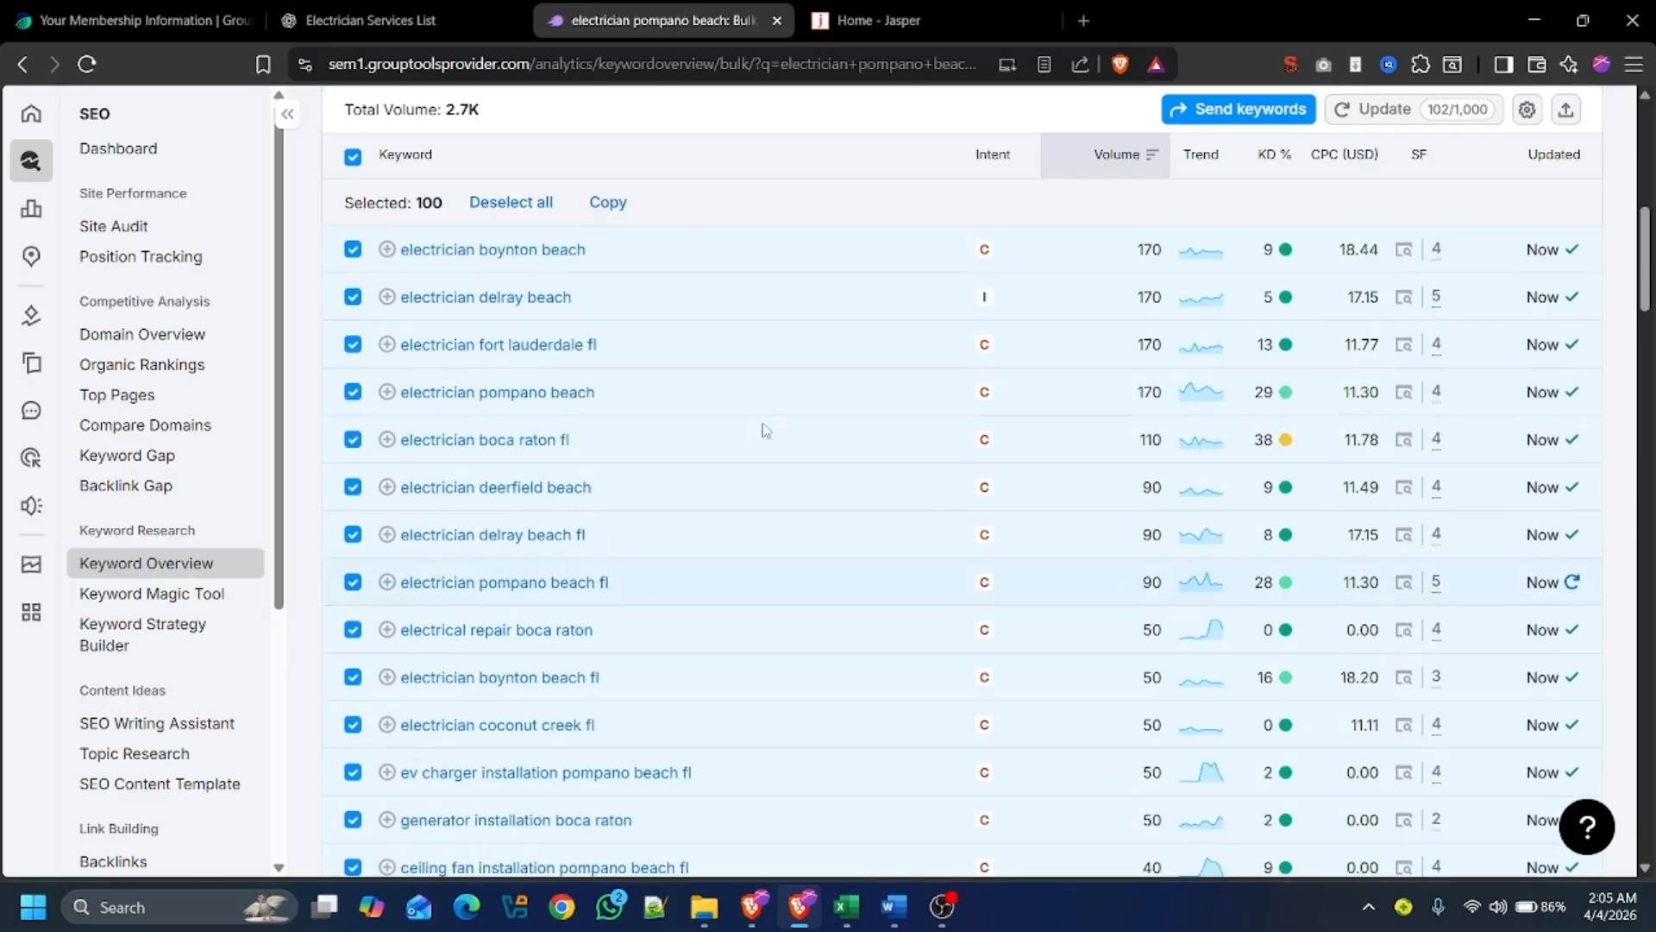
{"action": "scroll", "coordinate": [661, 620], "scroll_direction": "down", "scroll_amount": 5}
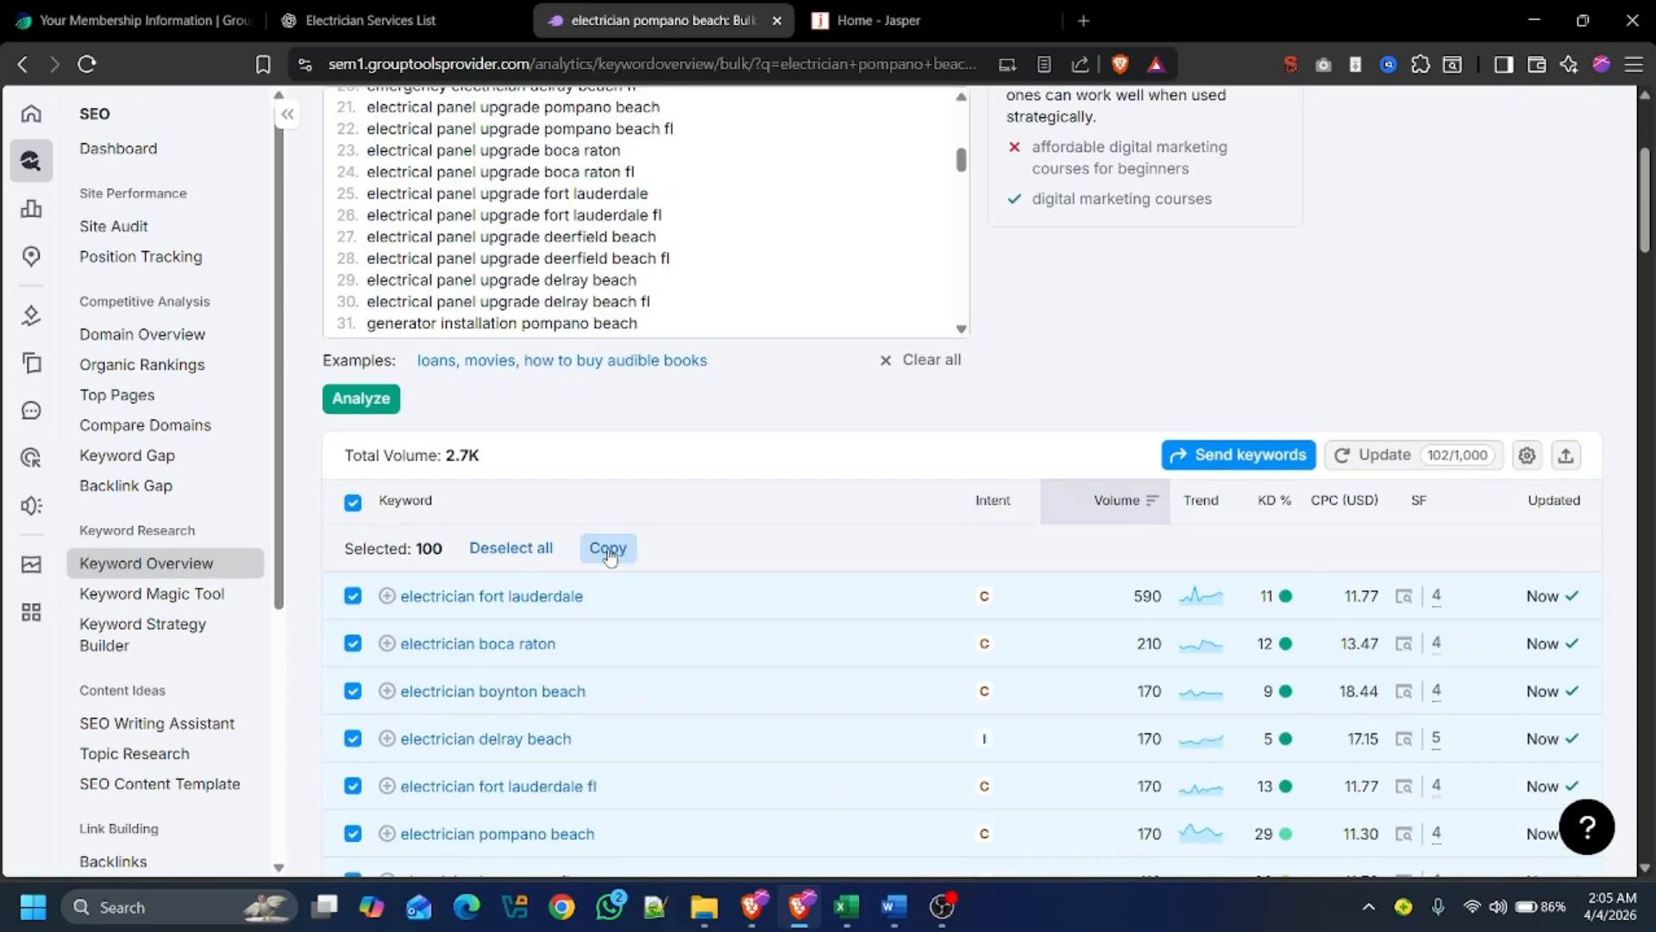
Step: Copy the 100 selected keyword rows, switch to Keywords.xlsx in Excel and paste them with their metrics starting at cell A2
{"action": "left_click", "coordinate": [608, 548]}
{"action": "mouse_move", "coordinate": [912, 892]}
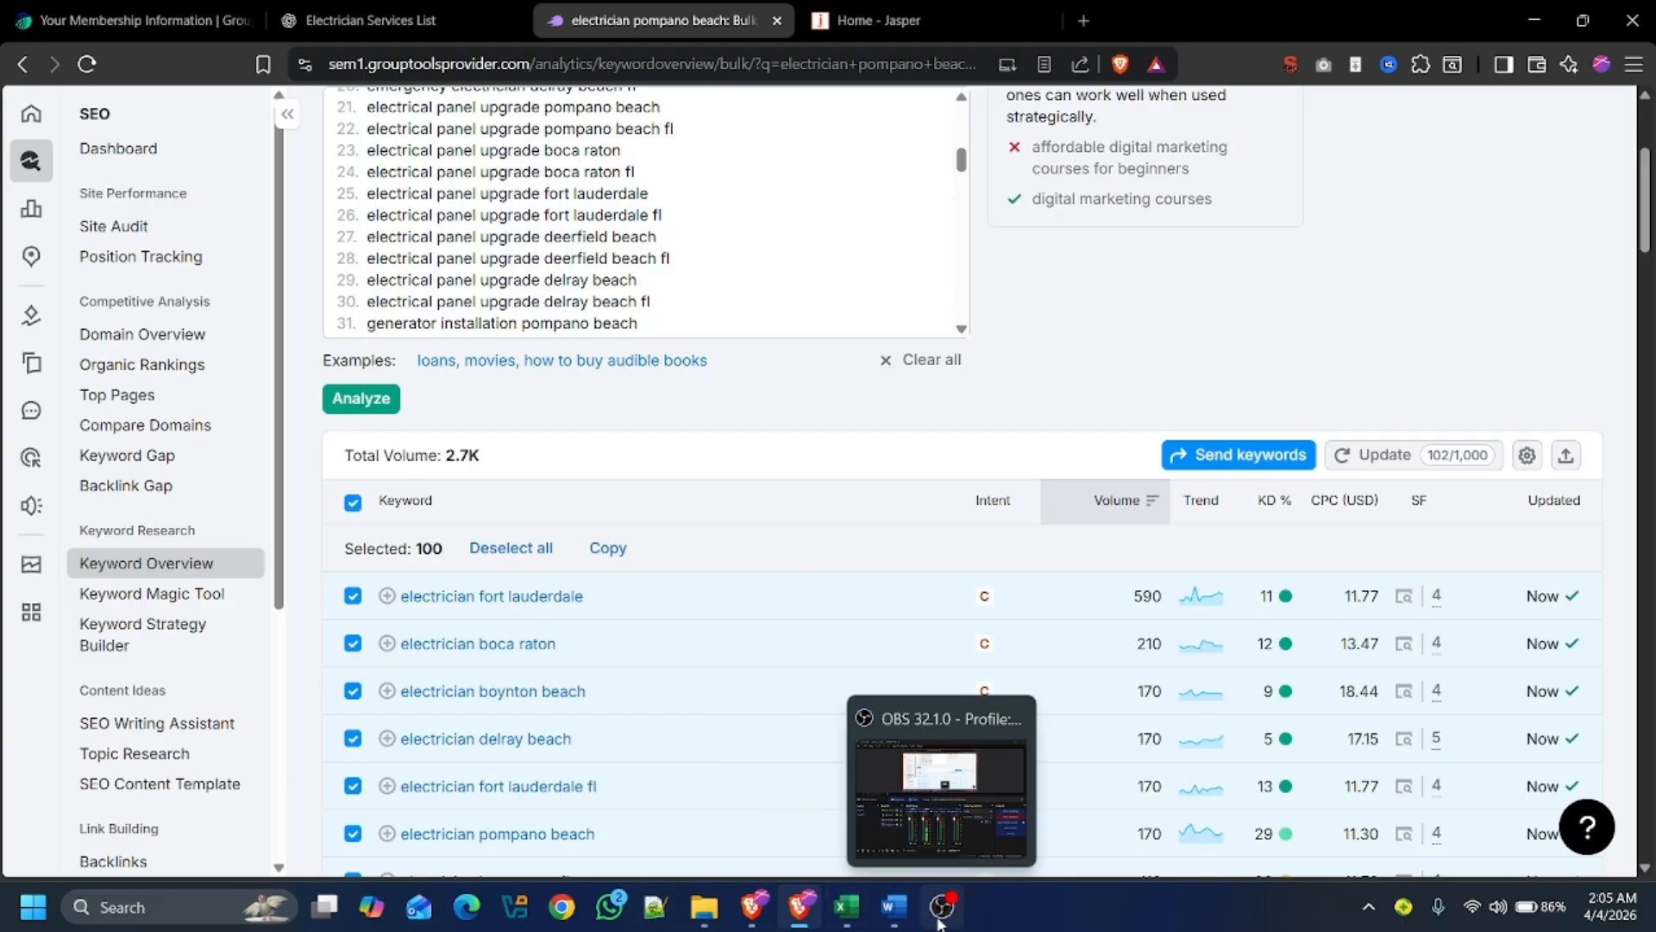
{"action": "left_click", "coordinate": [846, 905]}
{"action": "left_click", "coordinate": [239, 348]}
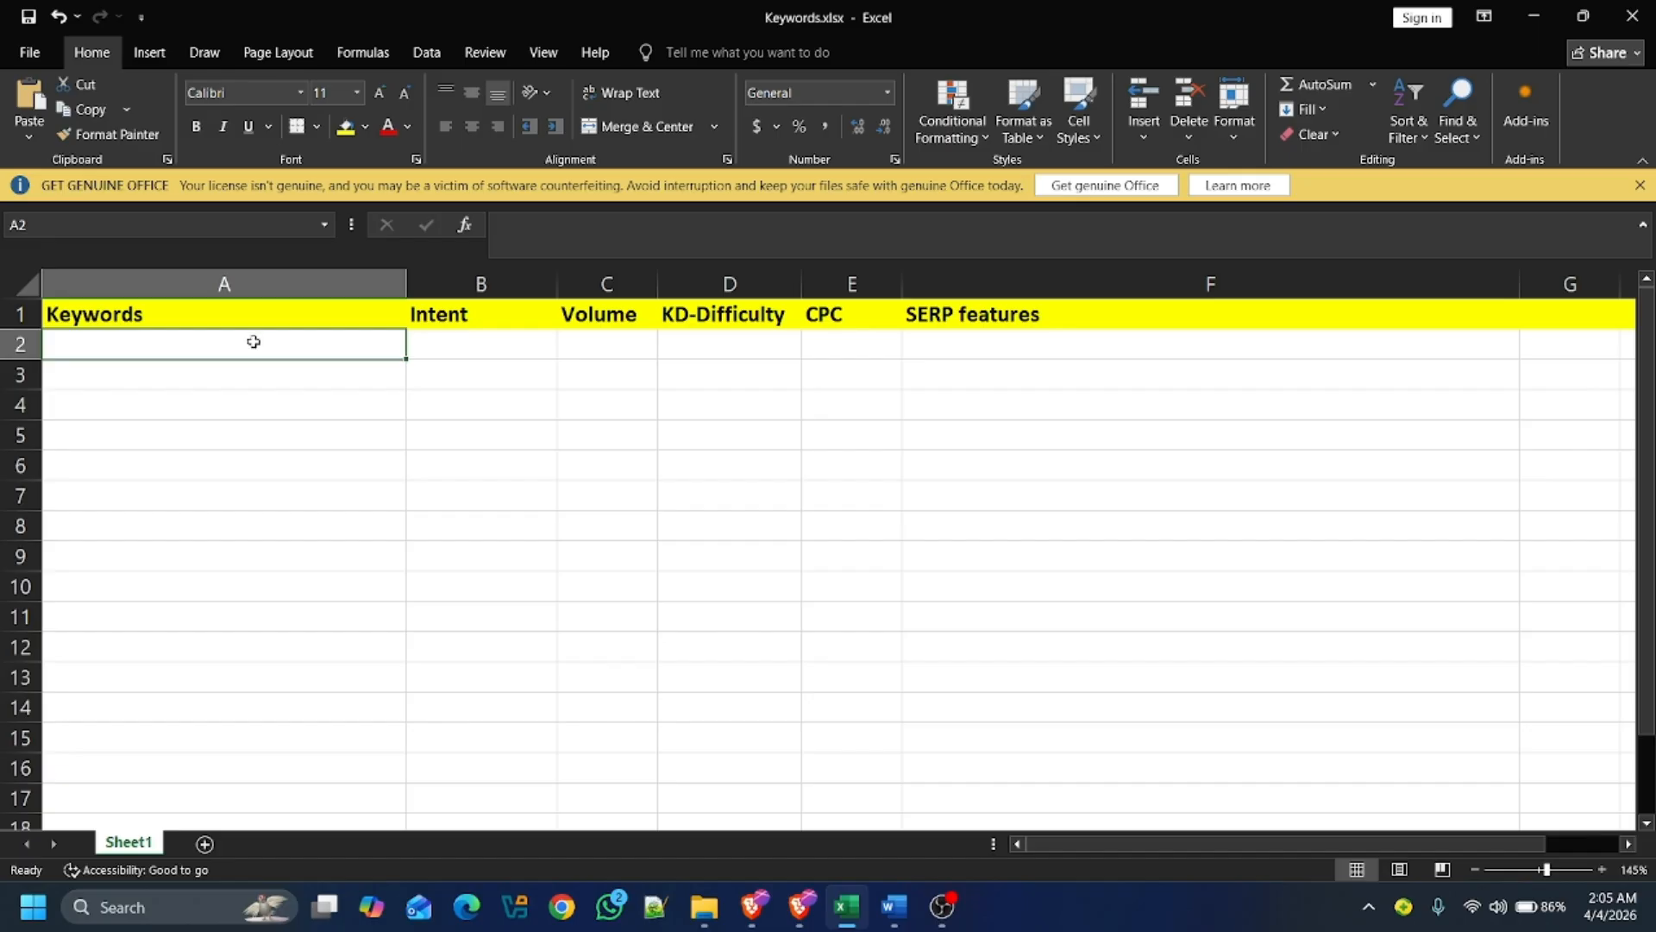
{"action": "key", "text": "ctrl+v"}
{"action": "left_click", "coordinate": [844, 475]}
{"action": "left_click", "coordinate": [1057, 490]}
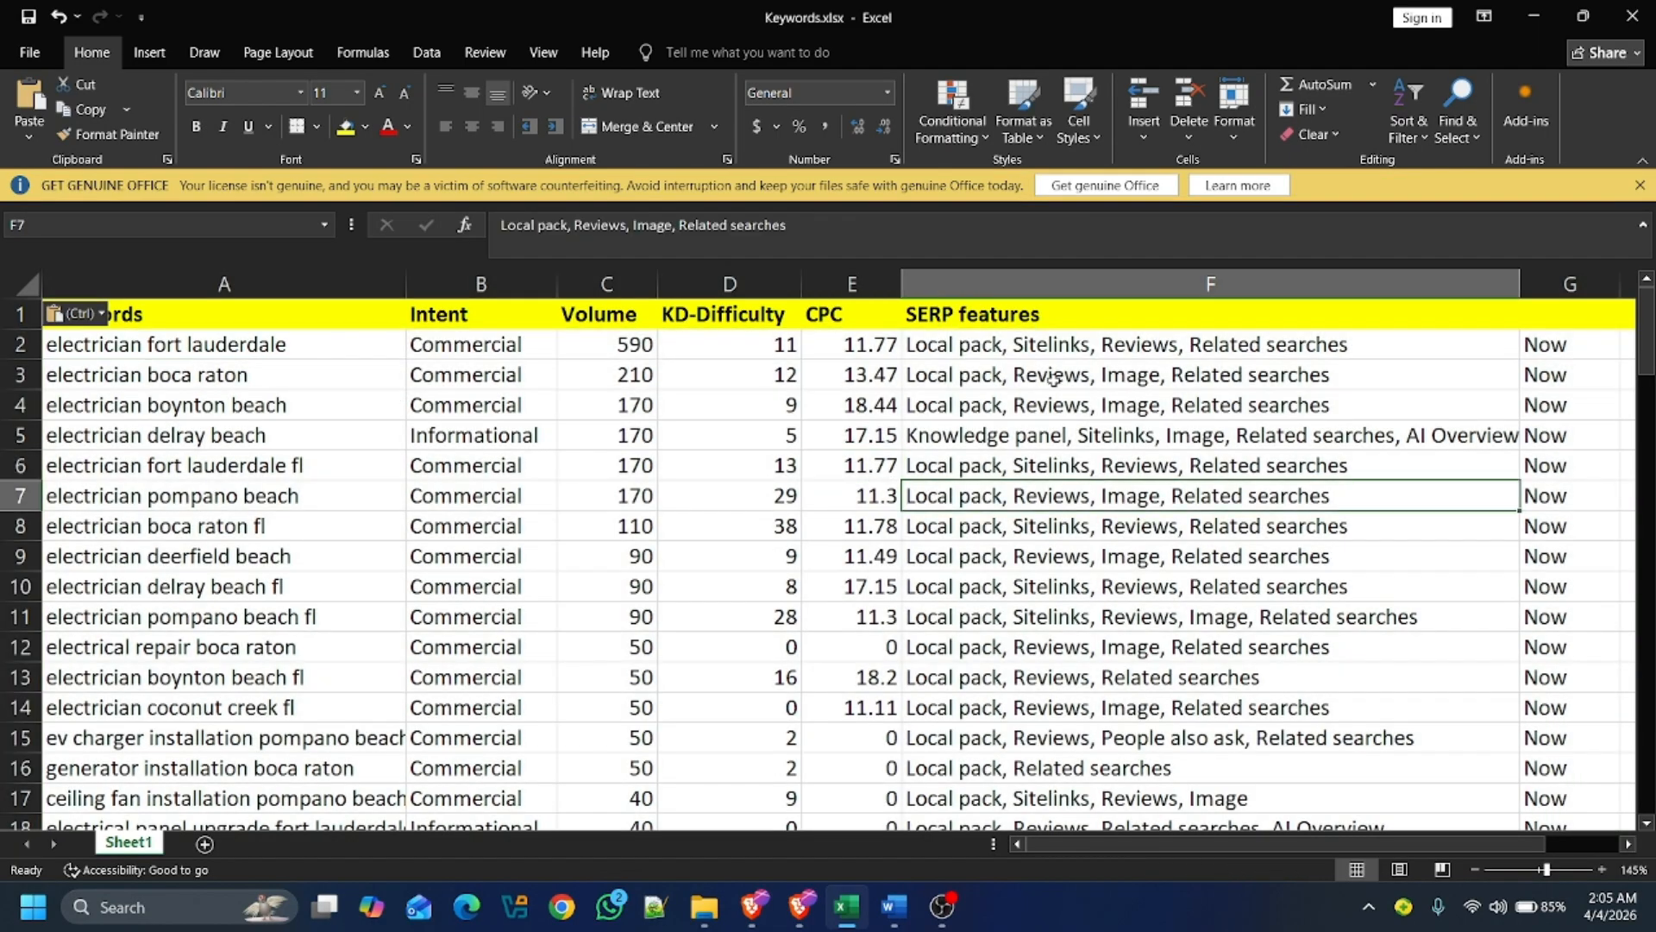
Step: Delete the update-status cells from column G, starting at G1, to keep only the columns through SERP features
{"action": "left_click", "coordinate": [1012, 344]}
{"action": "left_click", "coordinate": [1575, 316]}
{"action": "key", "text": "ctrl+shift+Down"}
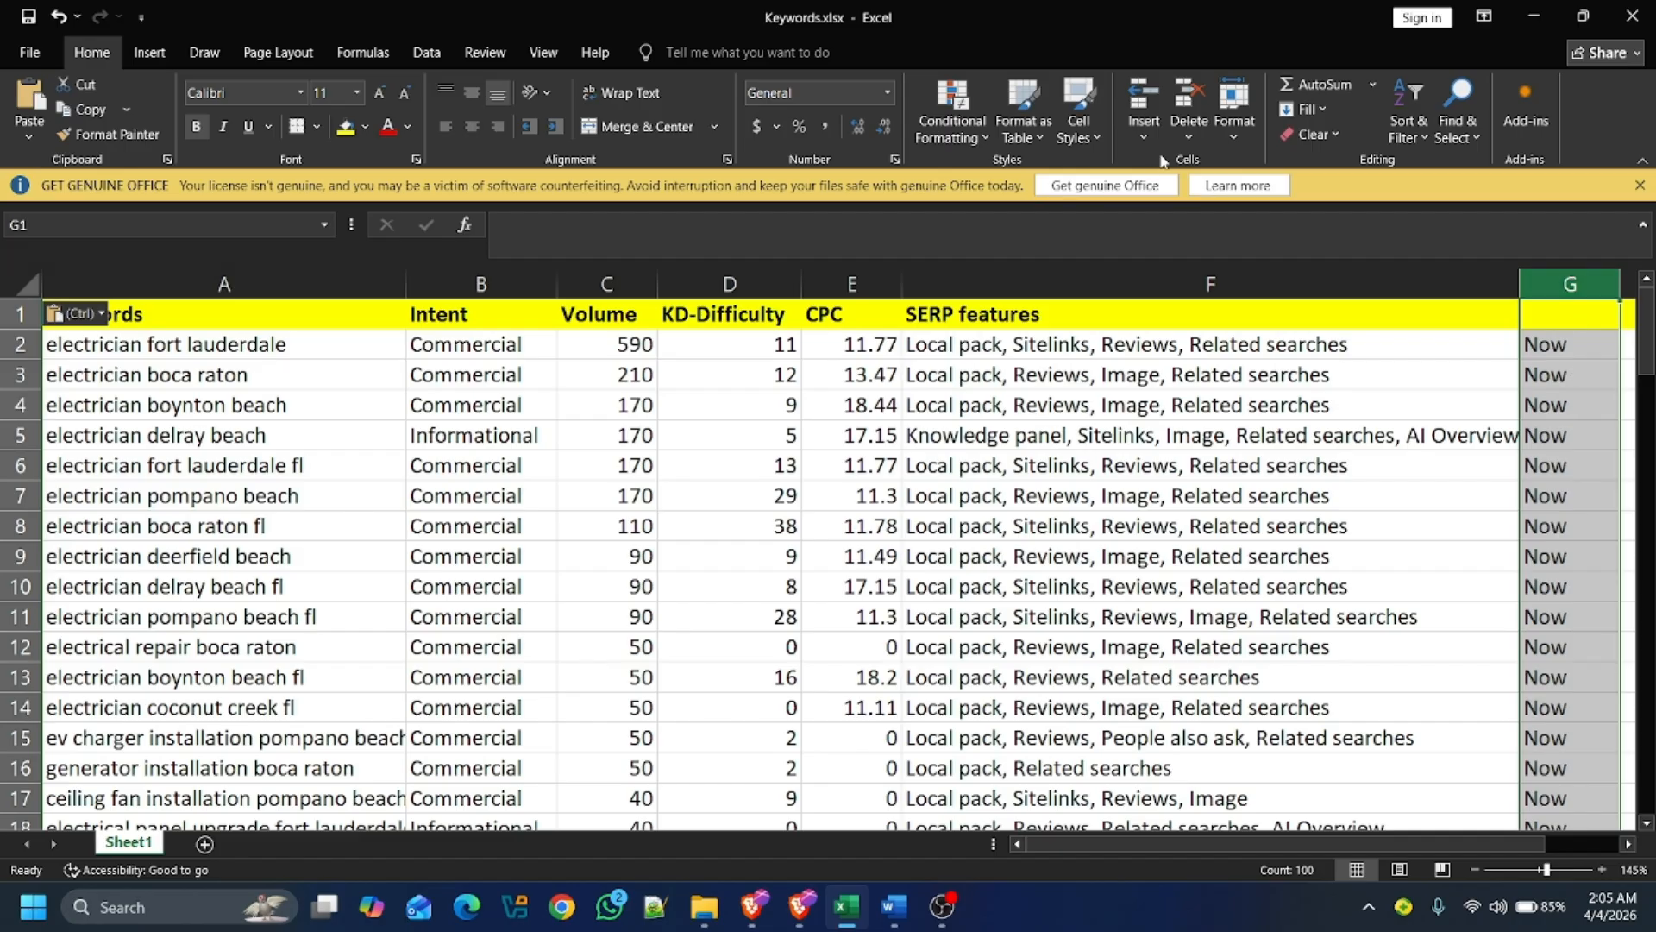
{"action": "left_click", "coordinate": [1189, 99]}
{"action": "left_click", "coordinate": [841, 499]}
Step: Review the pasted keywords with their intent, volume, difficulty, CPC and SERP features down to the last row and return to the header
{"action": "scroll", "coordinate": [652, 532], "scroll_direction": "down", "scroll_amount": 8}
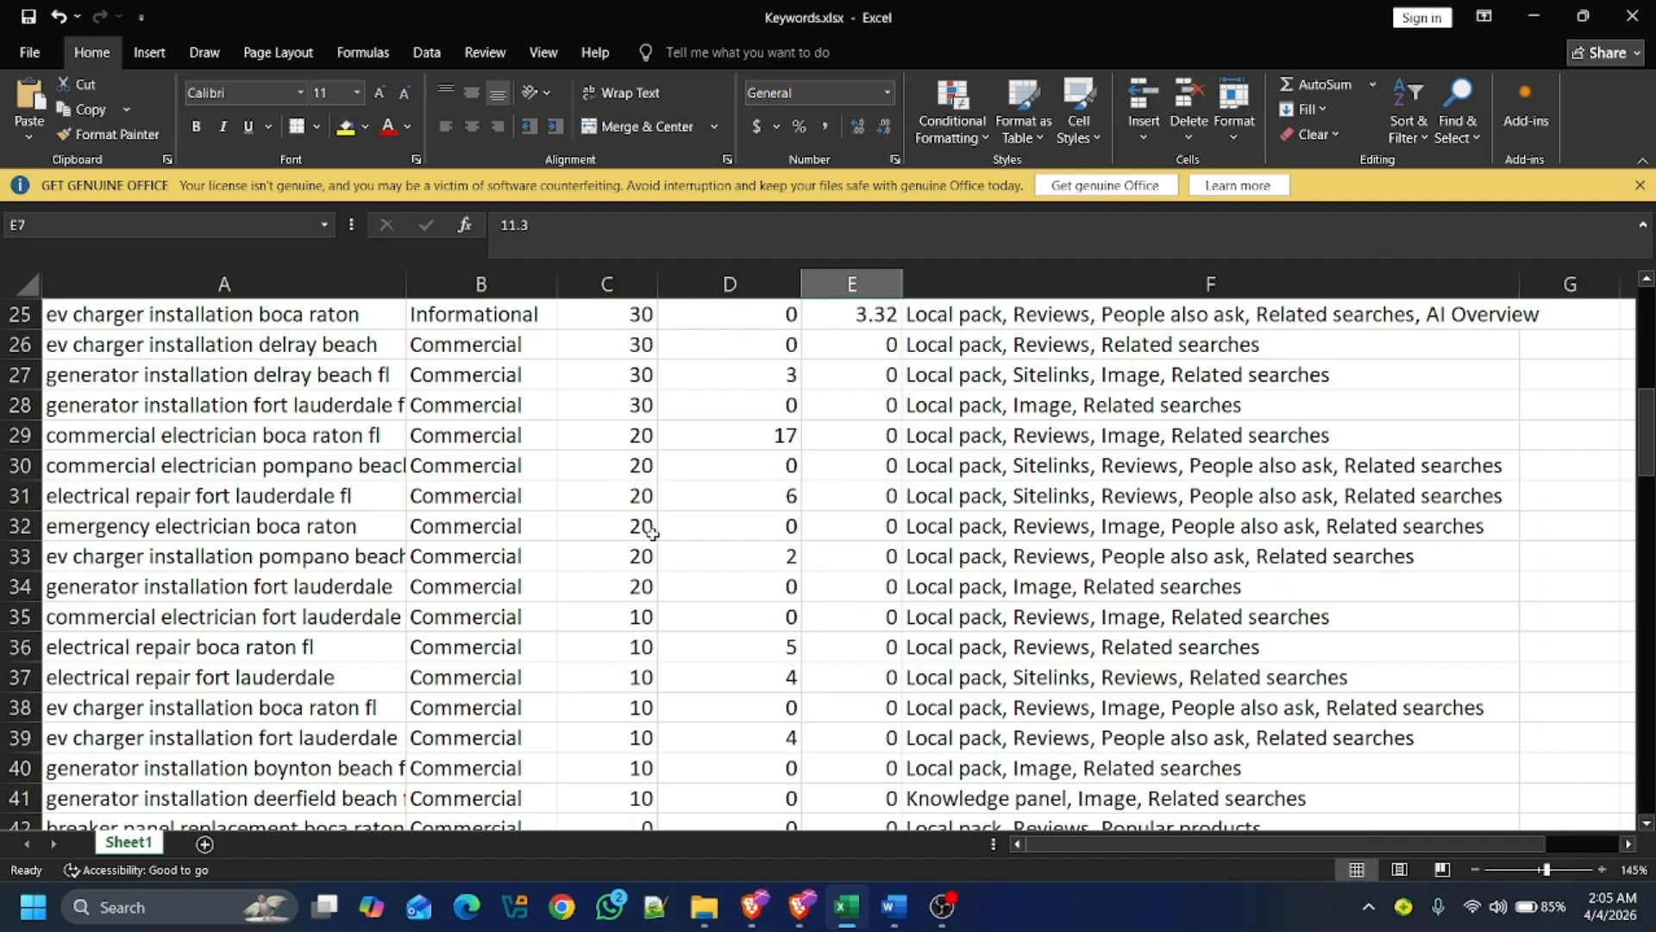
{"action": "scroll", "coordinate": [651, 533], "scroll_direction": "down", "scroll_amount": 20}
{"action": "scroll", "coordinate": [610, 570], "scroll_direction": "up", "scroll_amount": 20}
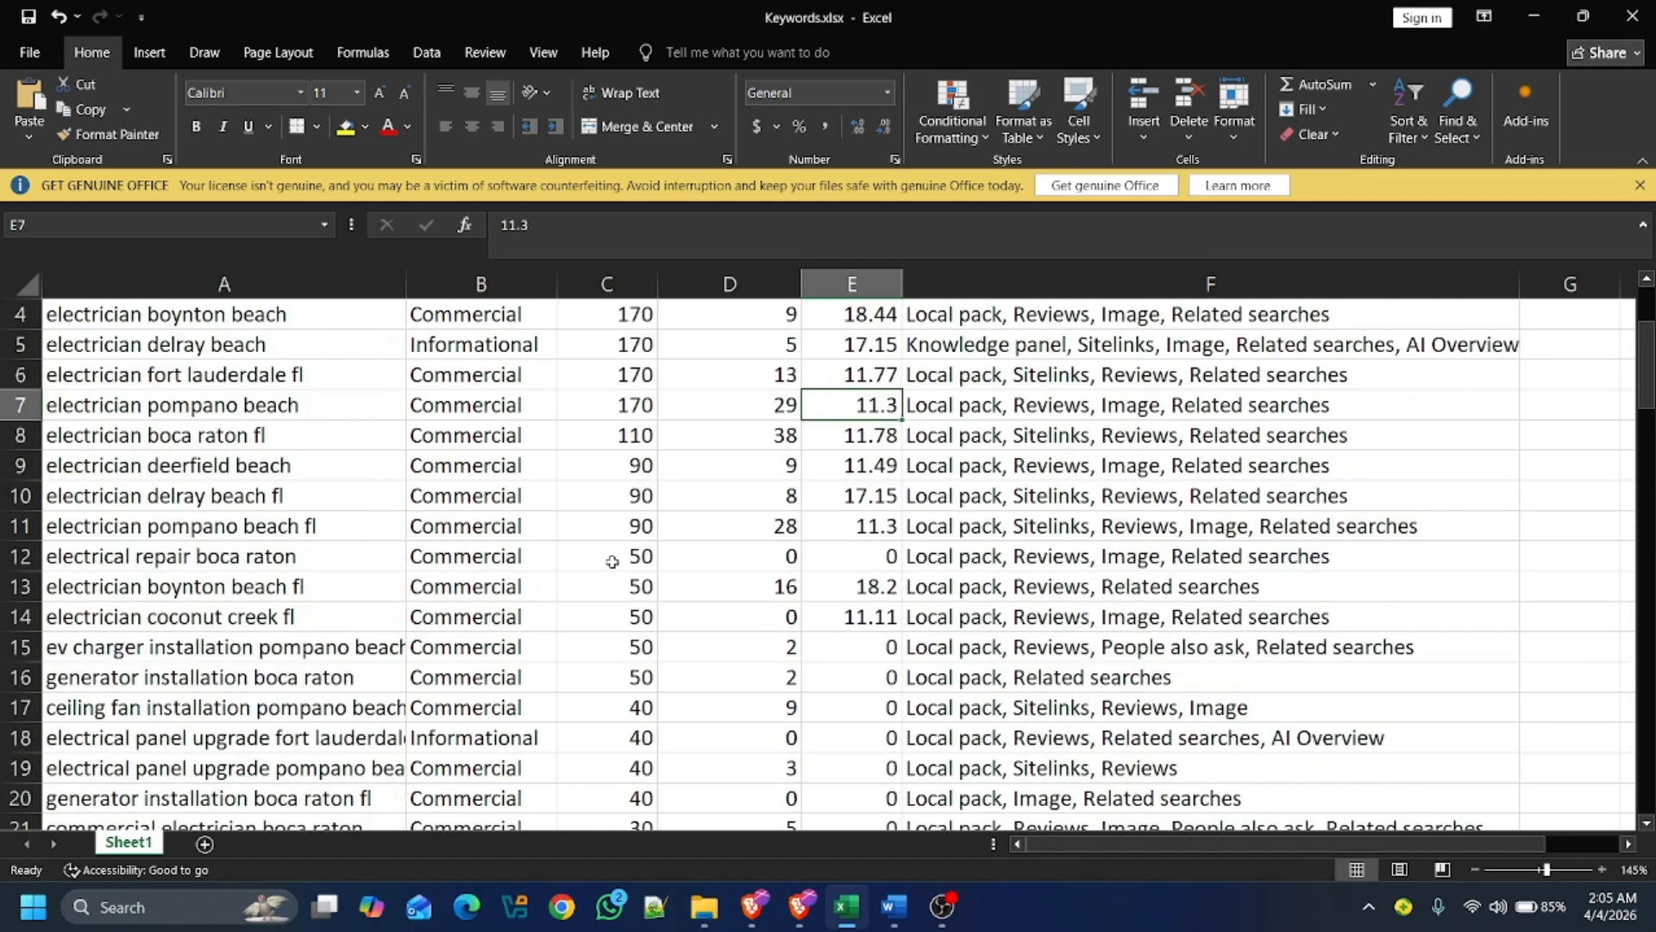
{"action": "scroll", "coordinate": [612, 562], "scroll_direction": "up", "scroll_amount": 1}
{"action": "left_click", "coordinate": [608, 502]}
{"action": "scroll", "coordinate": [608, 502], "scroll_direction": "down", "scroll_amount": 20}
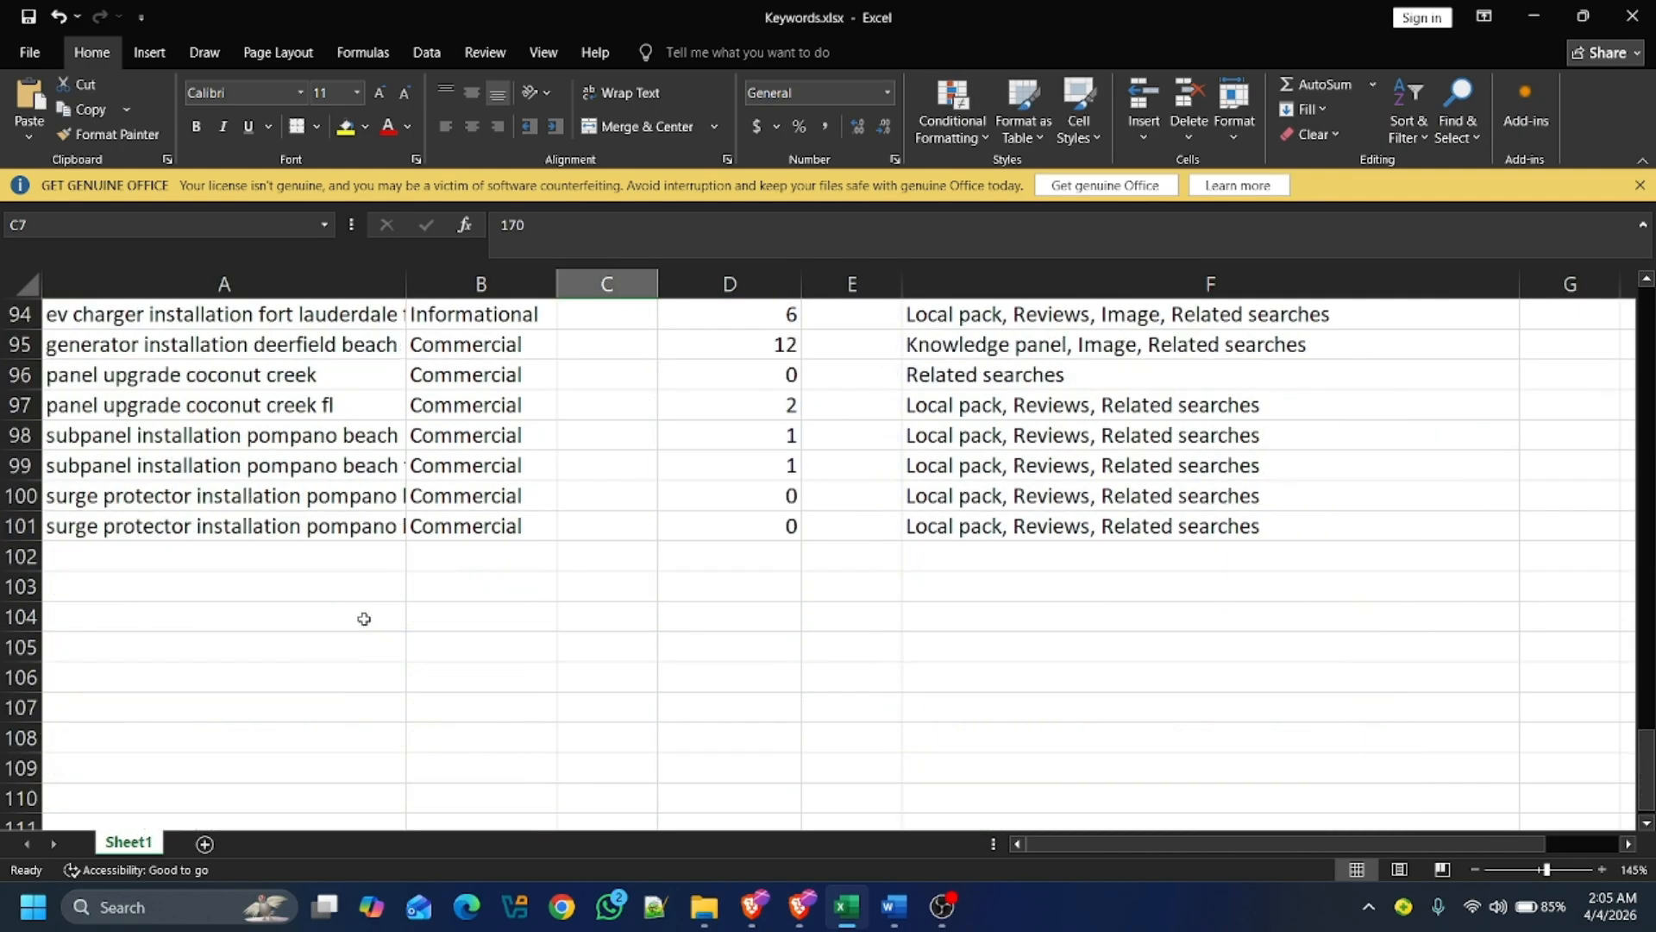
{"action": "scroll", "coordinate": [364, 618], "scroll_direction": "down", "scroll_amount": 3}
{"action": "scroll", "coordinate": [358, 595], "scroll_direction": "up", "scroll_amount": 5}
{"action": "scroll", "coordinate": [359, 595], "scroll_direction": "up", "scroll_amount": 20}
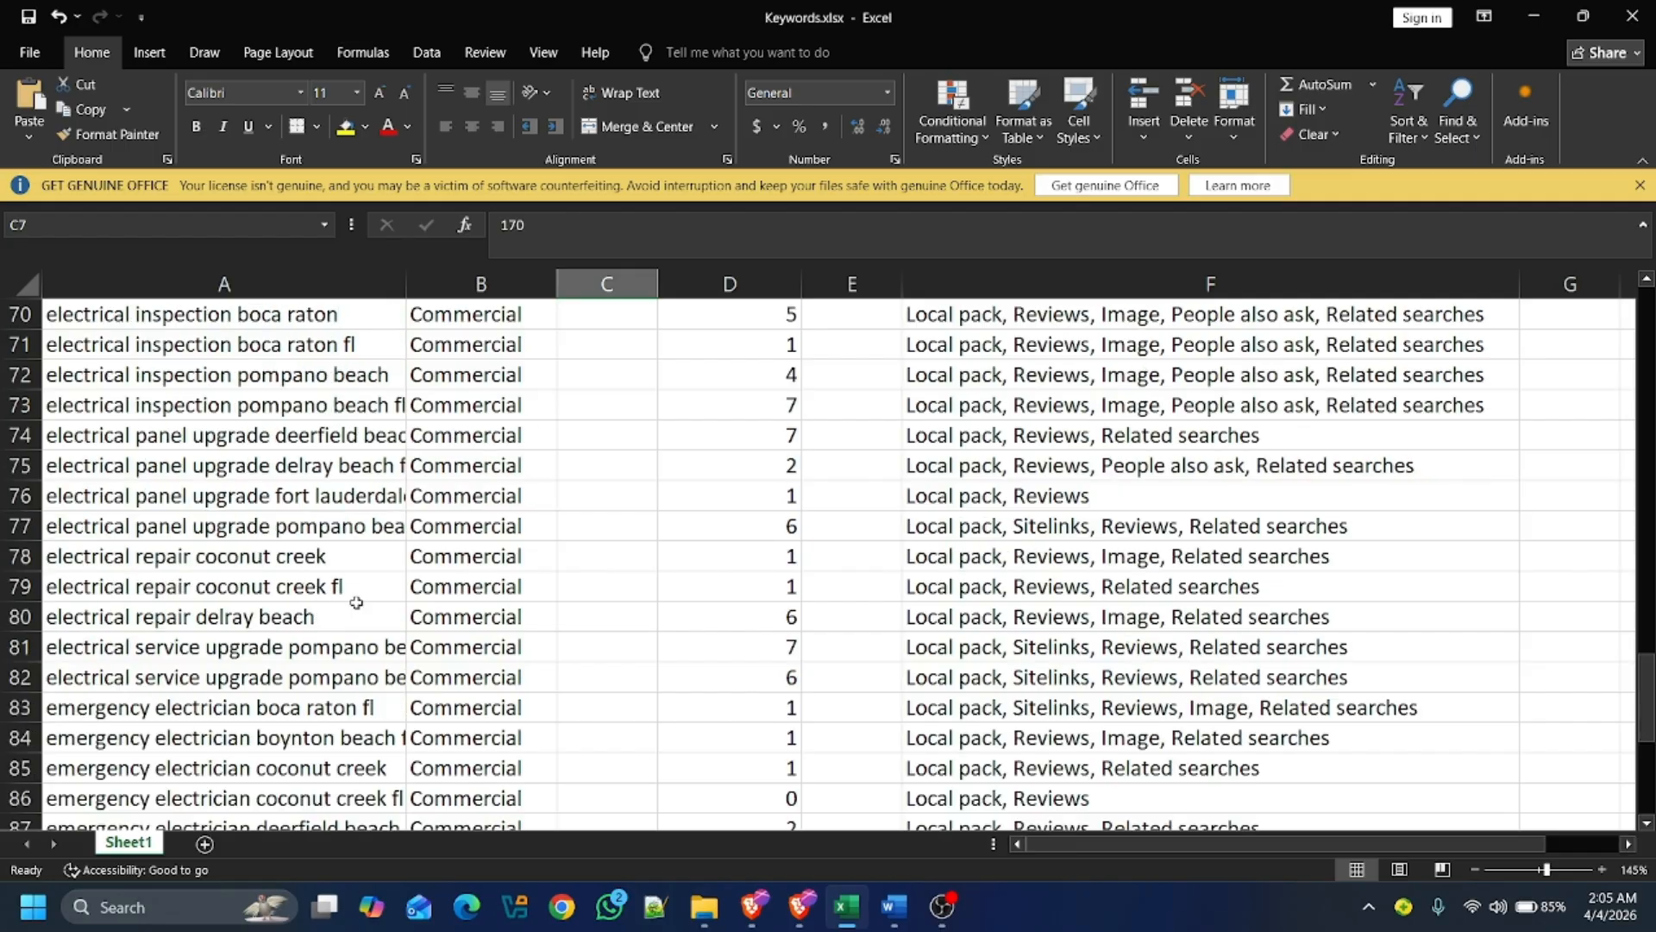
{"action": "left_click", "coordinate": [393, 476]}
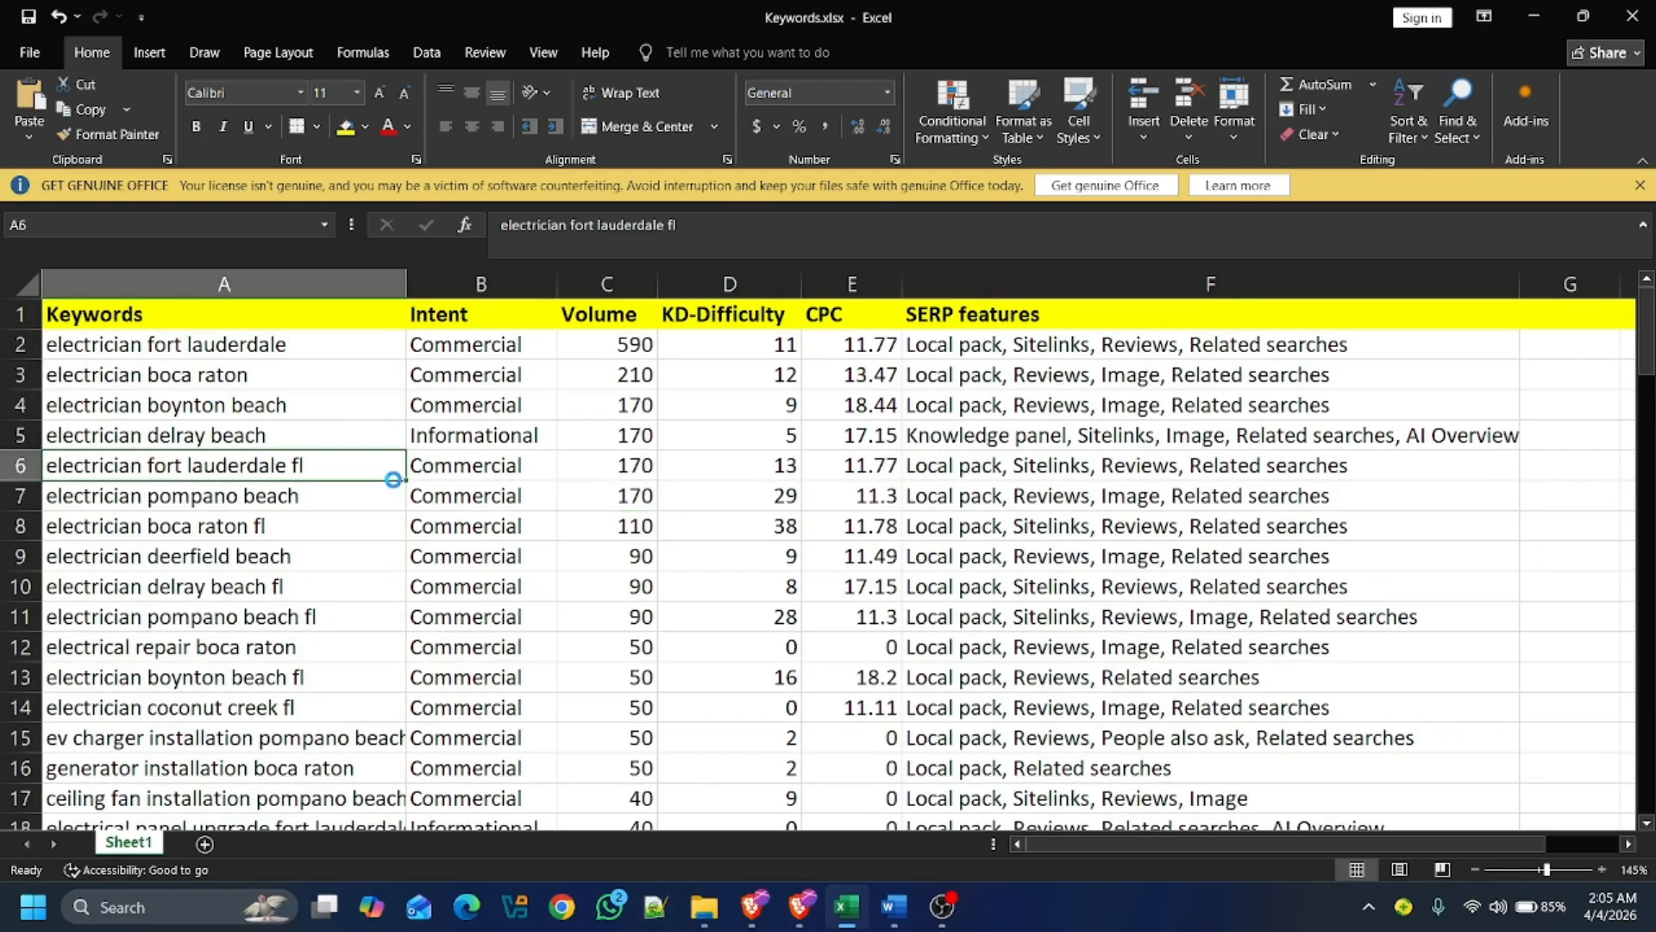
{"action": "left_click", "coordinate": [897, 907]}
{"action": "left_click", "coordinate": [940, 914]}
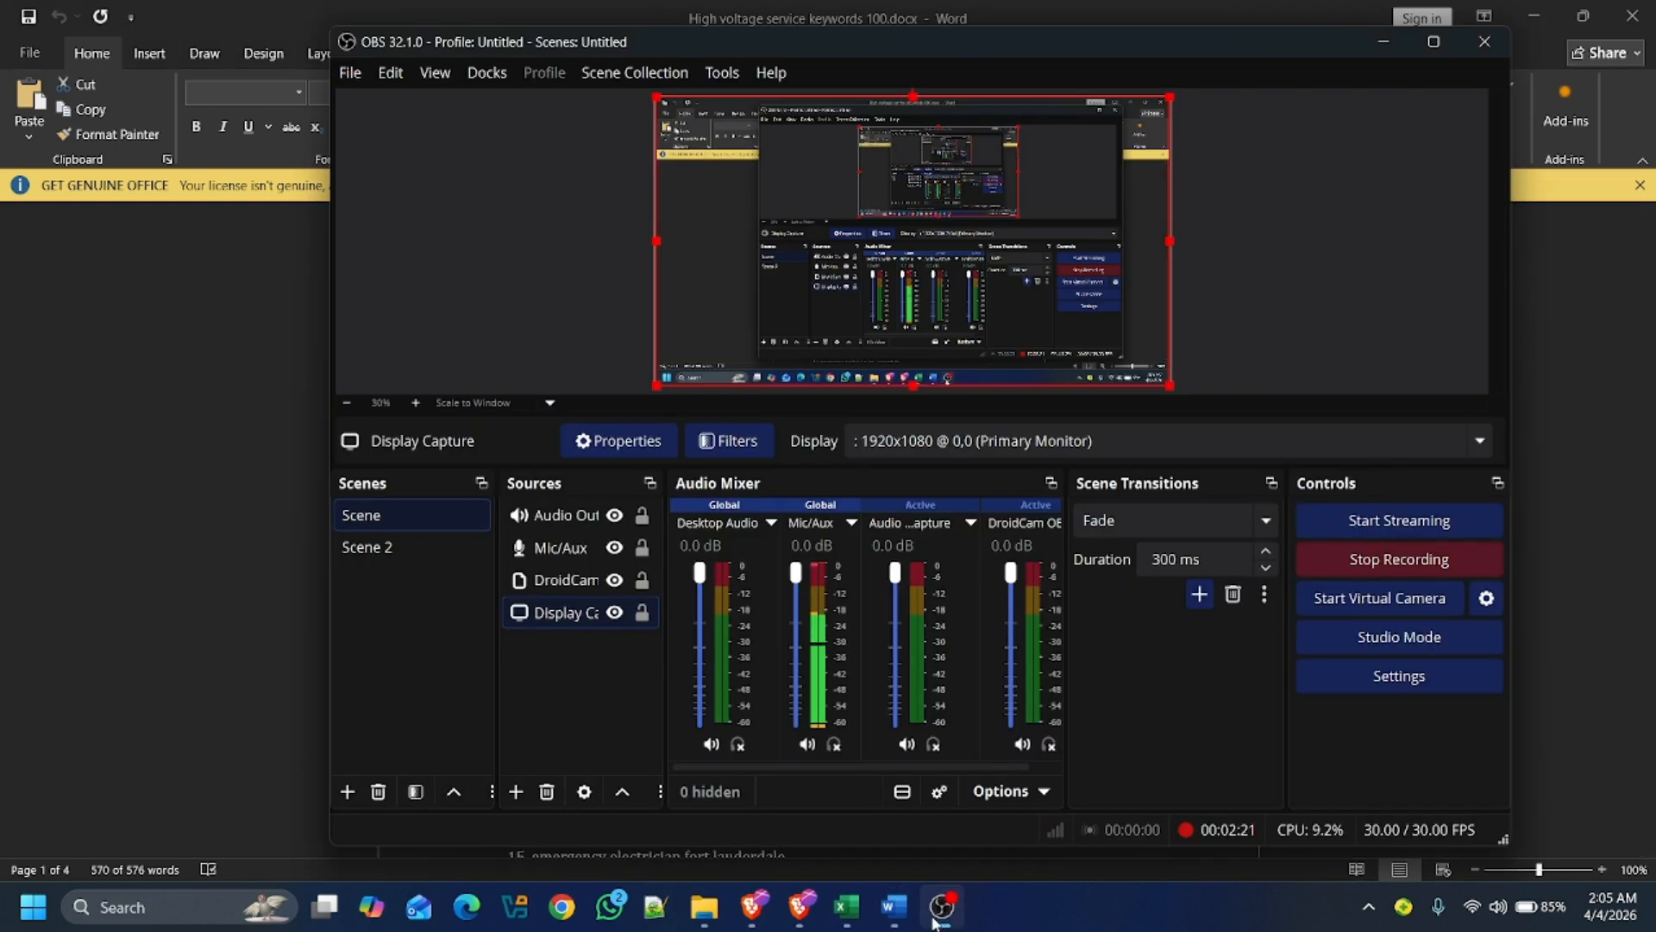
{"action": "left_click", "coordinate": [846, 910]}
{"action": "left_click", "coordinate": [803, 916]}
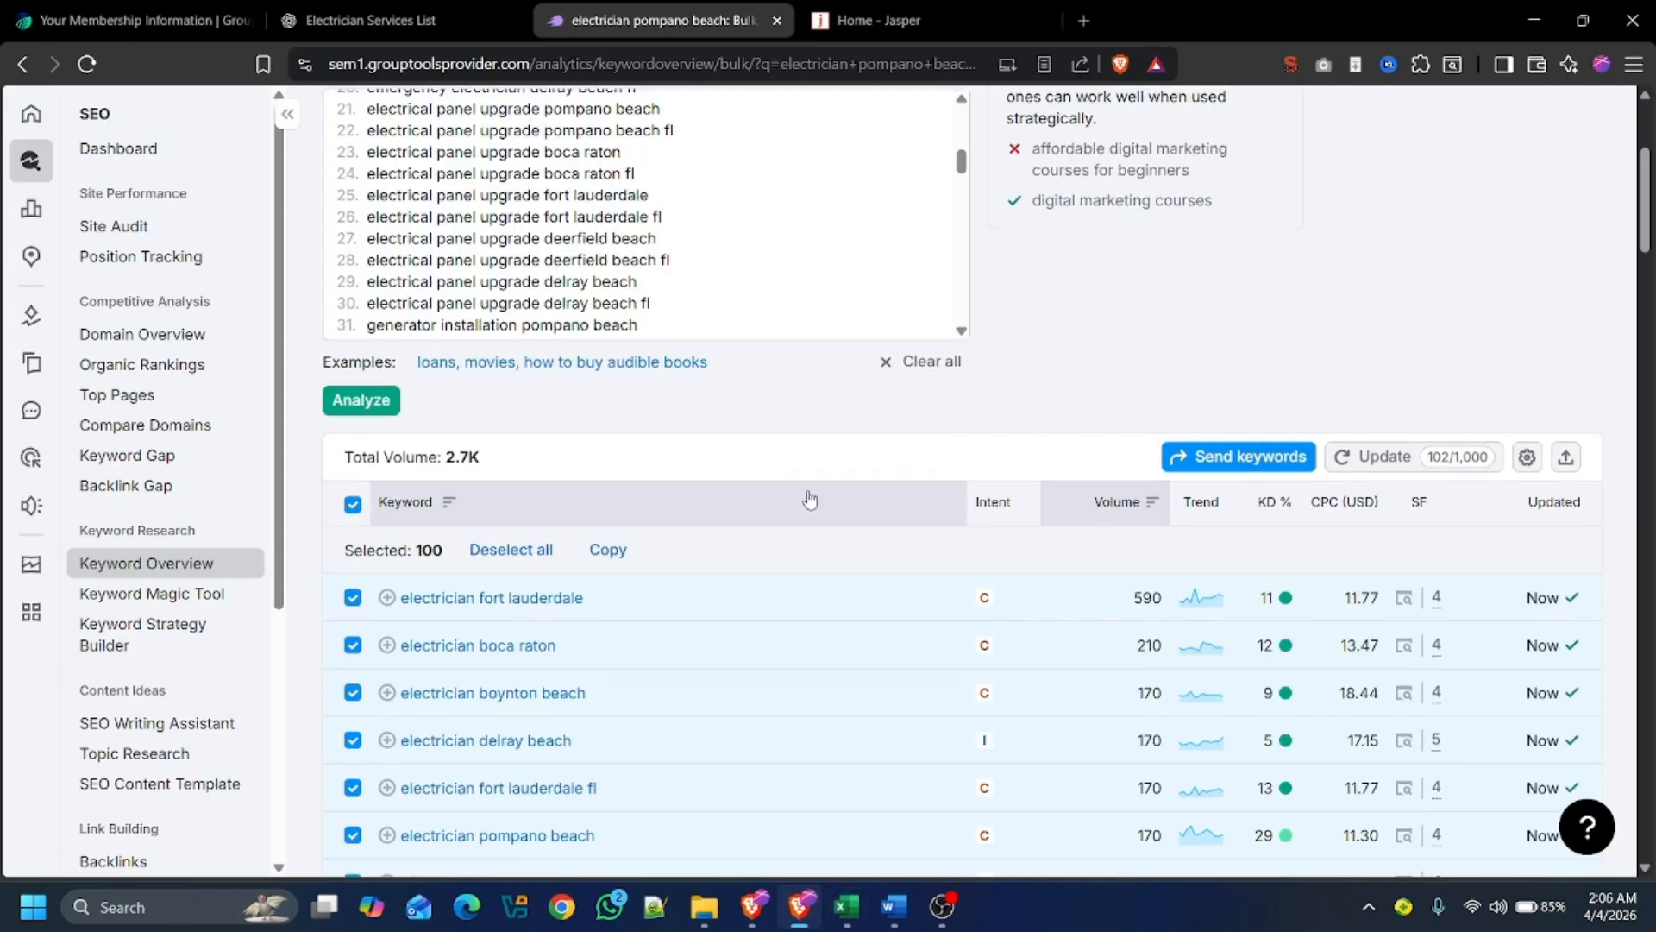
{"action": "scroll", "coordinate": [809, 491], "scroll_direction": "up", "scroll_amount": 4}
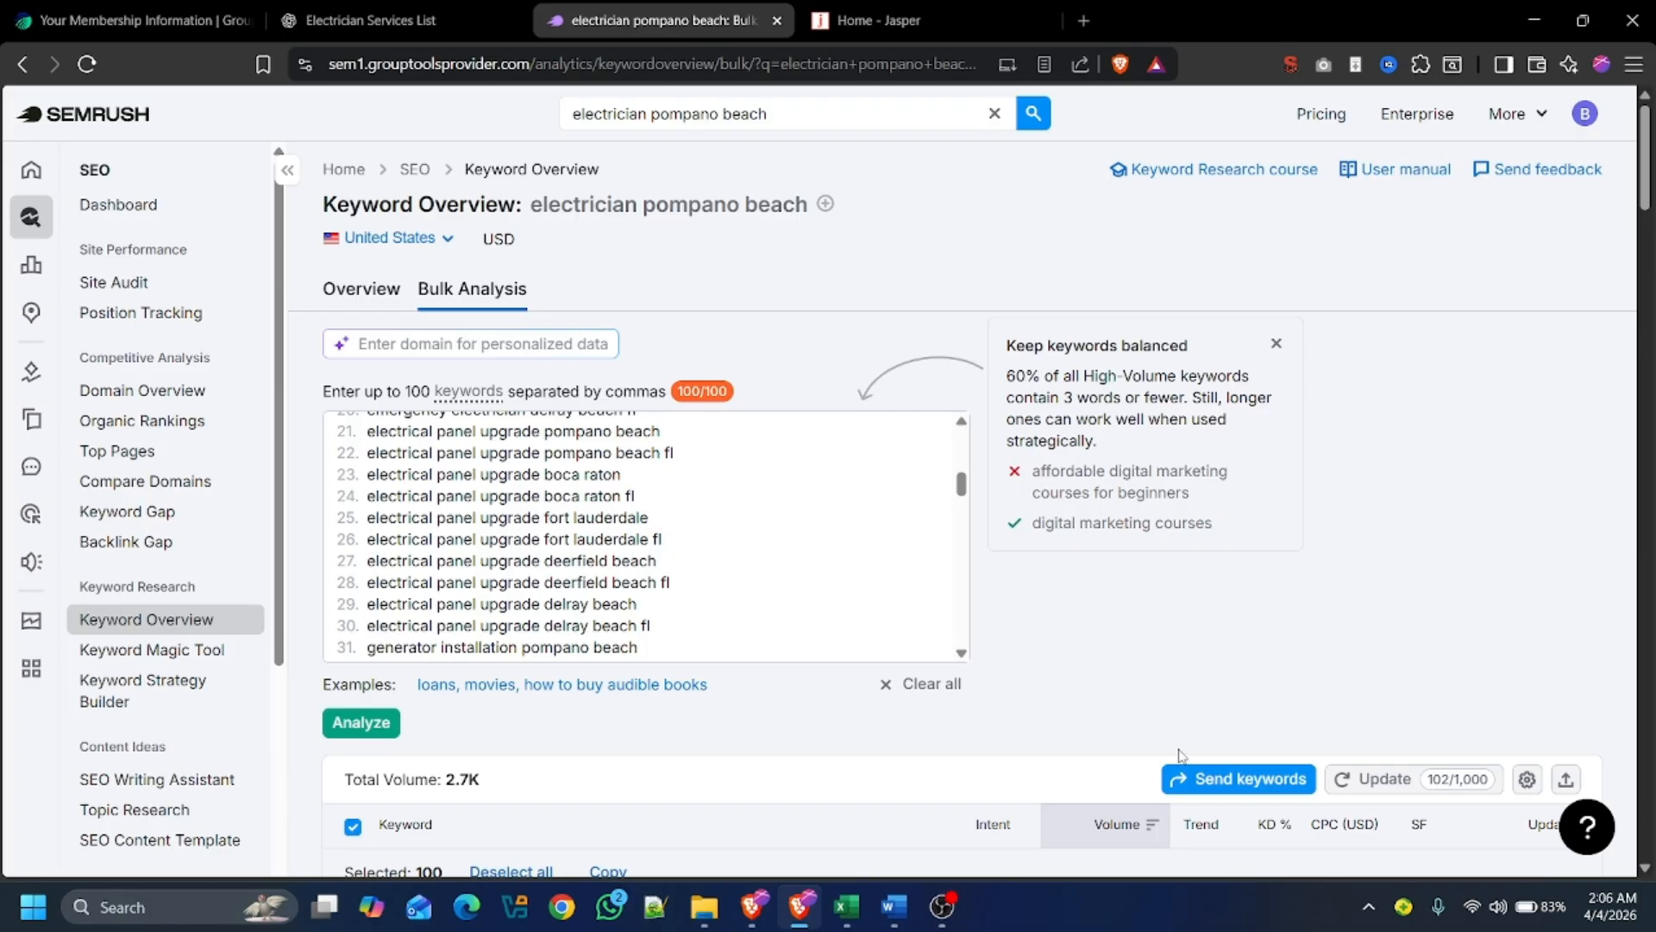
{"action": "mouse_move", "coordinate": [963, 916]}
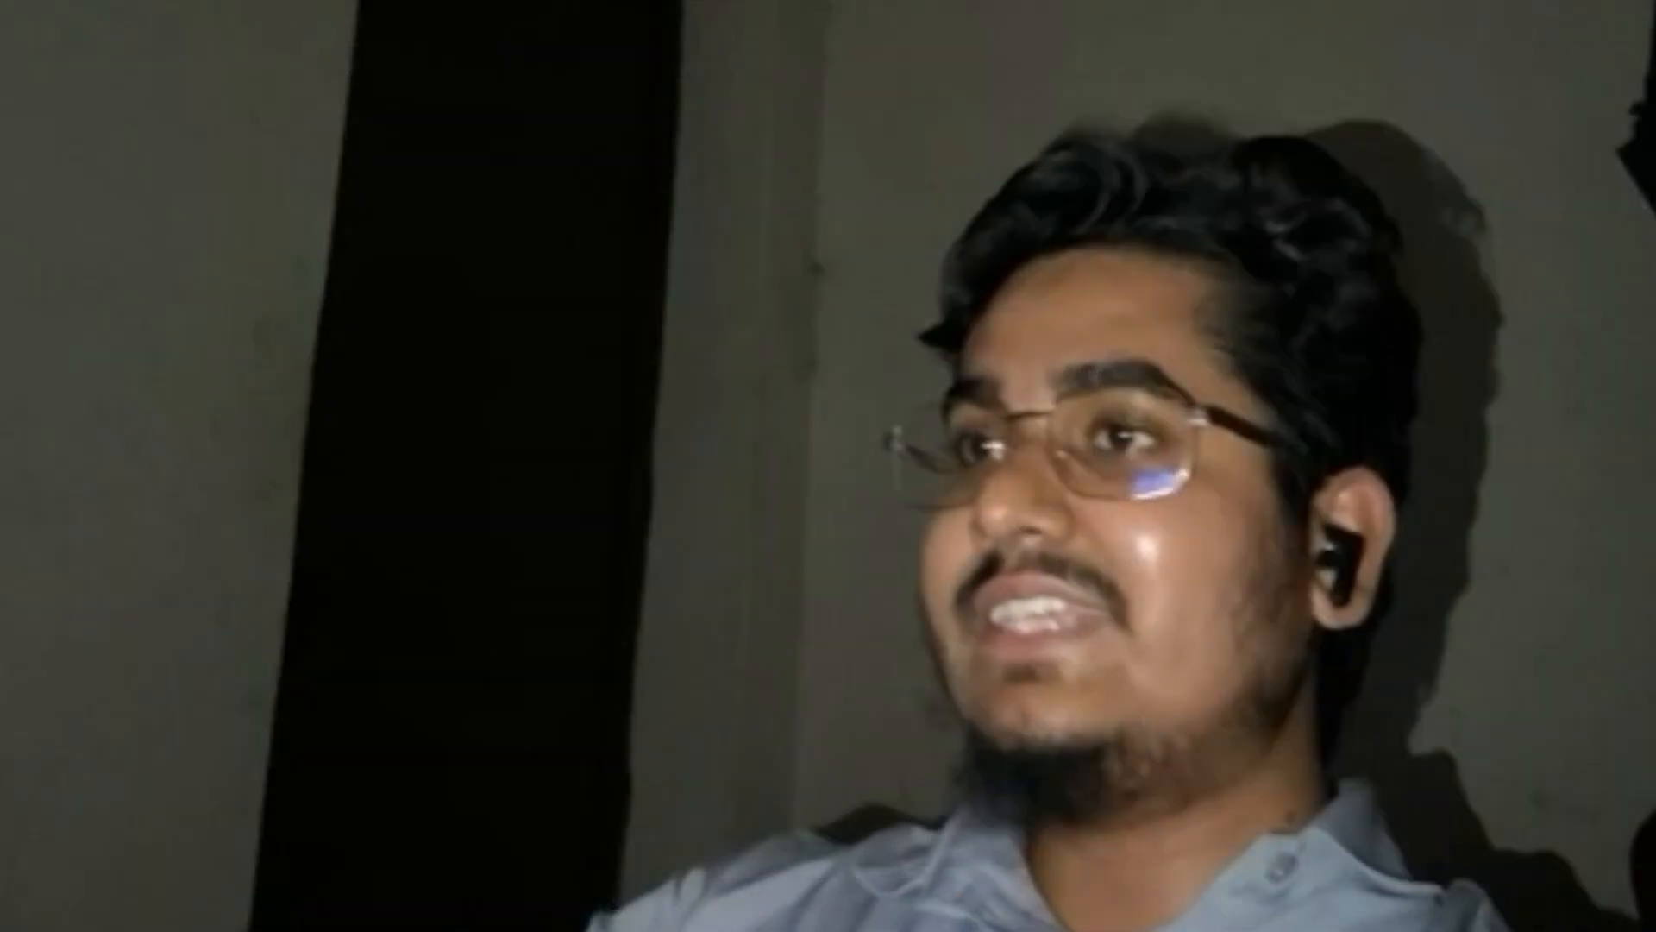